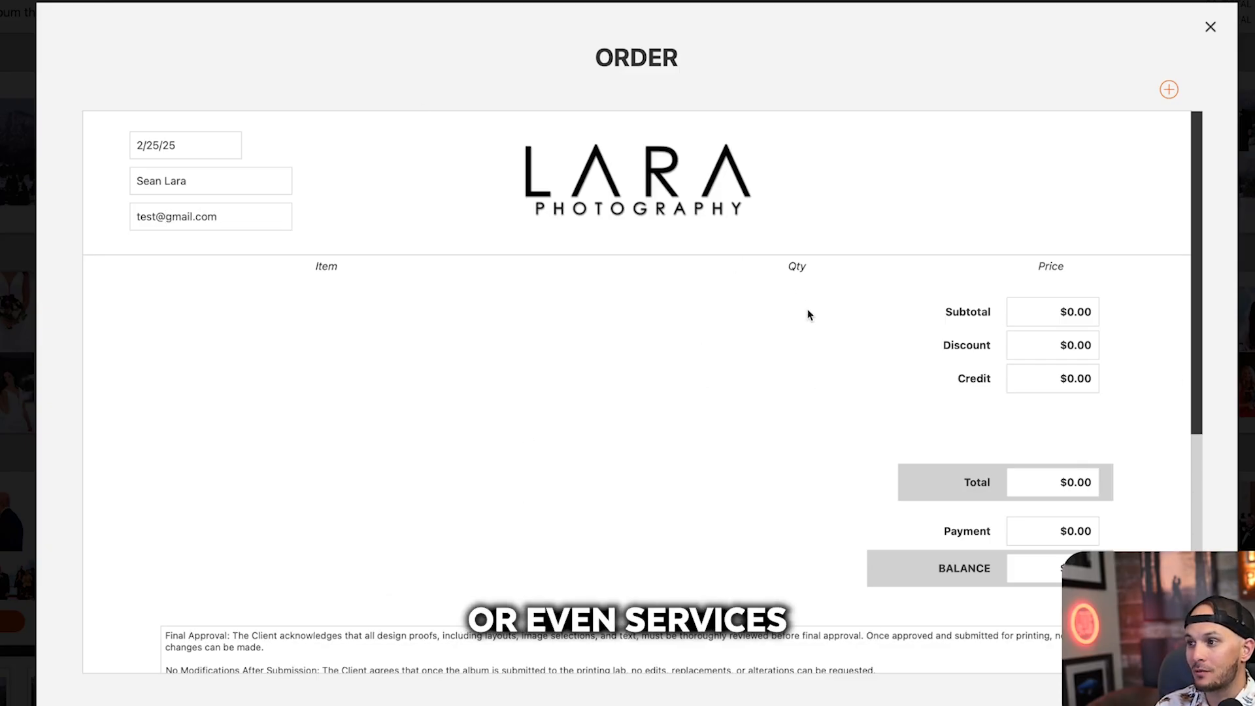
Step: Start a new album item on the order, using Sample Album thats Dope as a 12x12 Wedding Album
click(1169, 90)
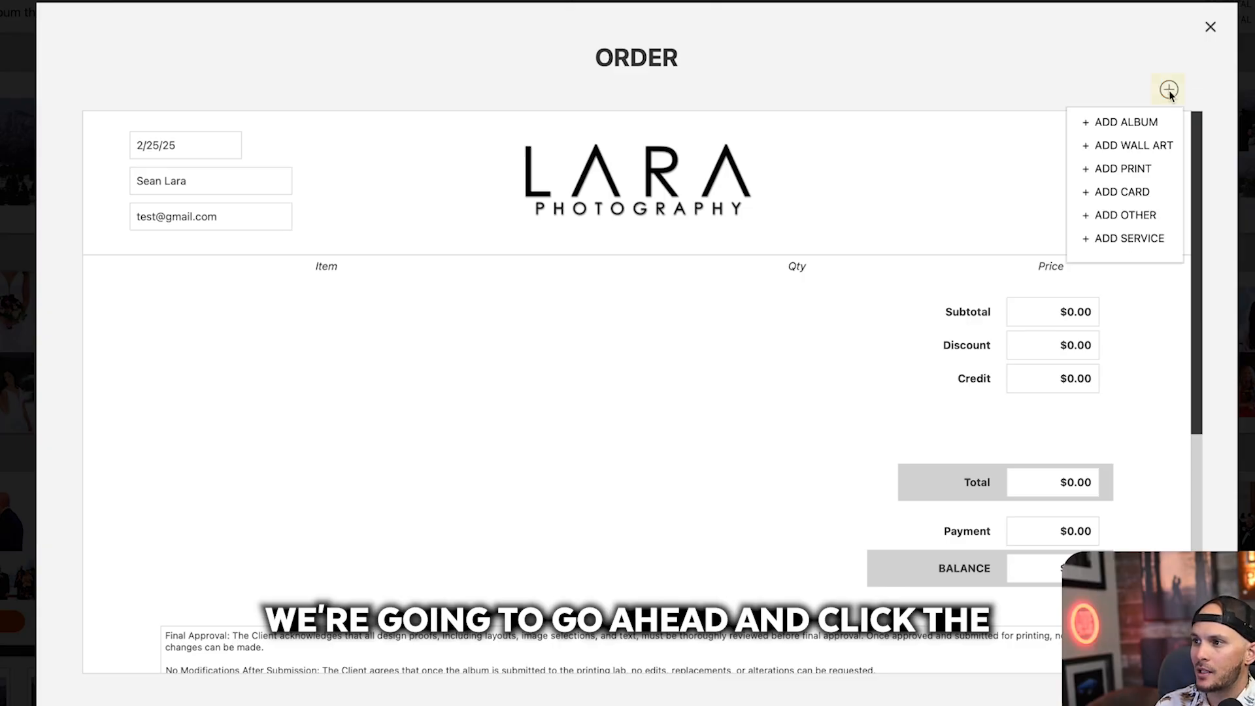
click(1150, 125)
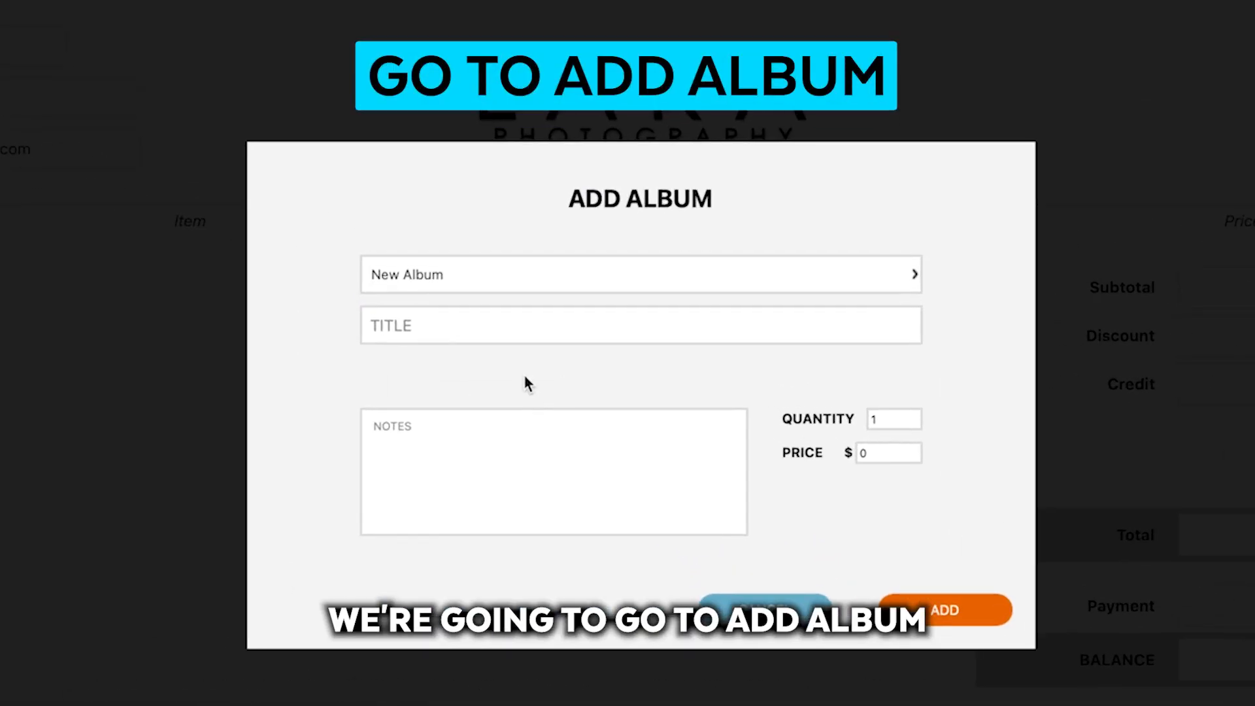
click(491, 280)
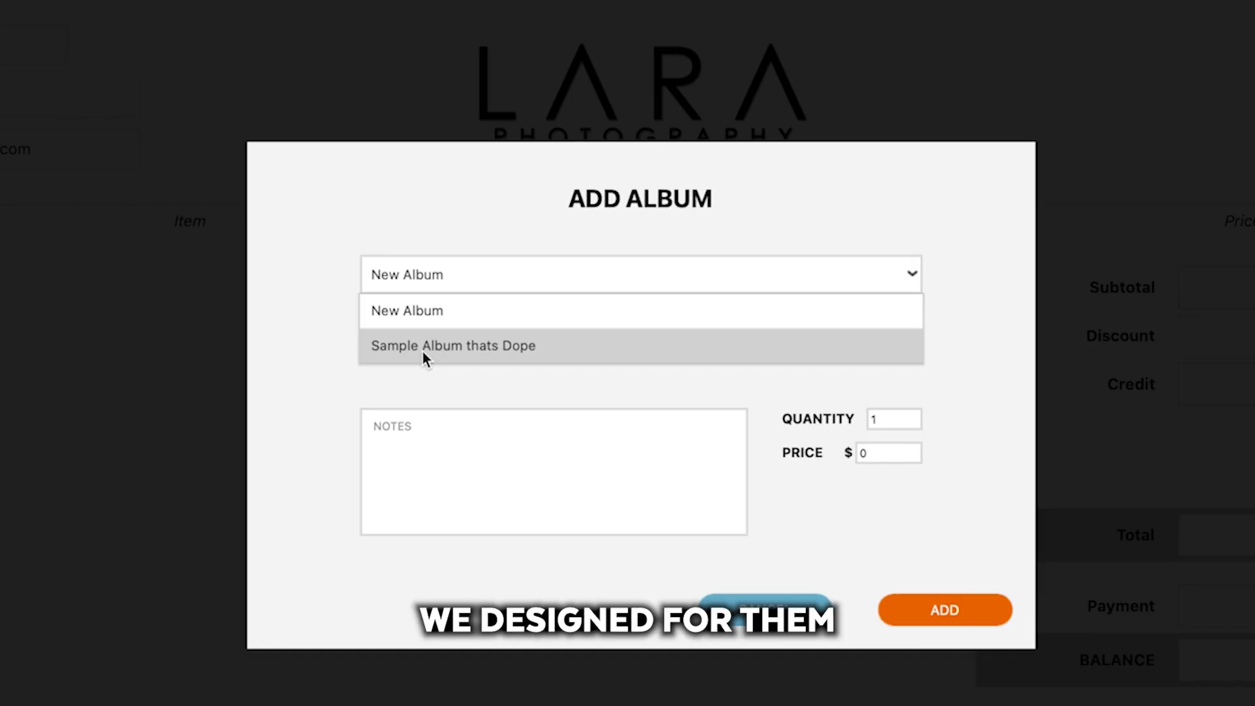
click(422, 351)
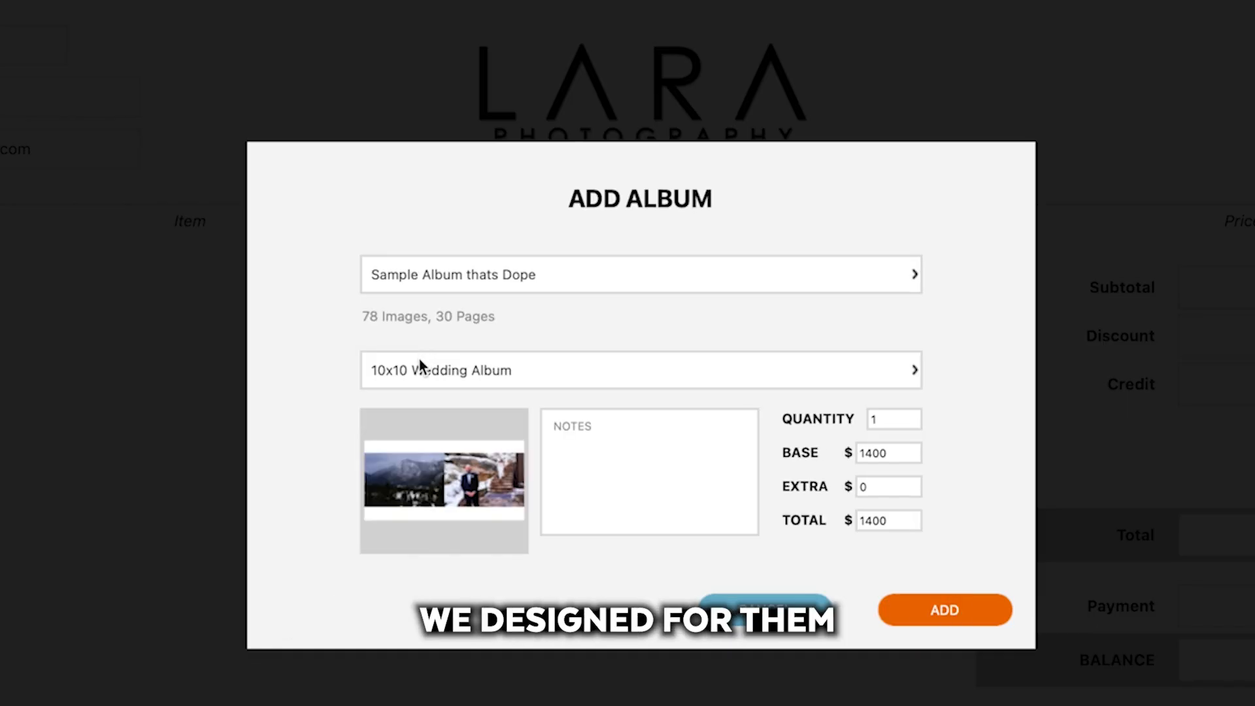
click(465, 370)
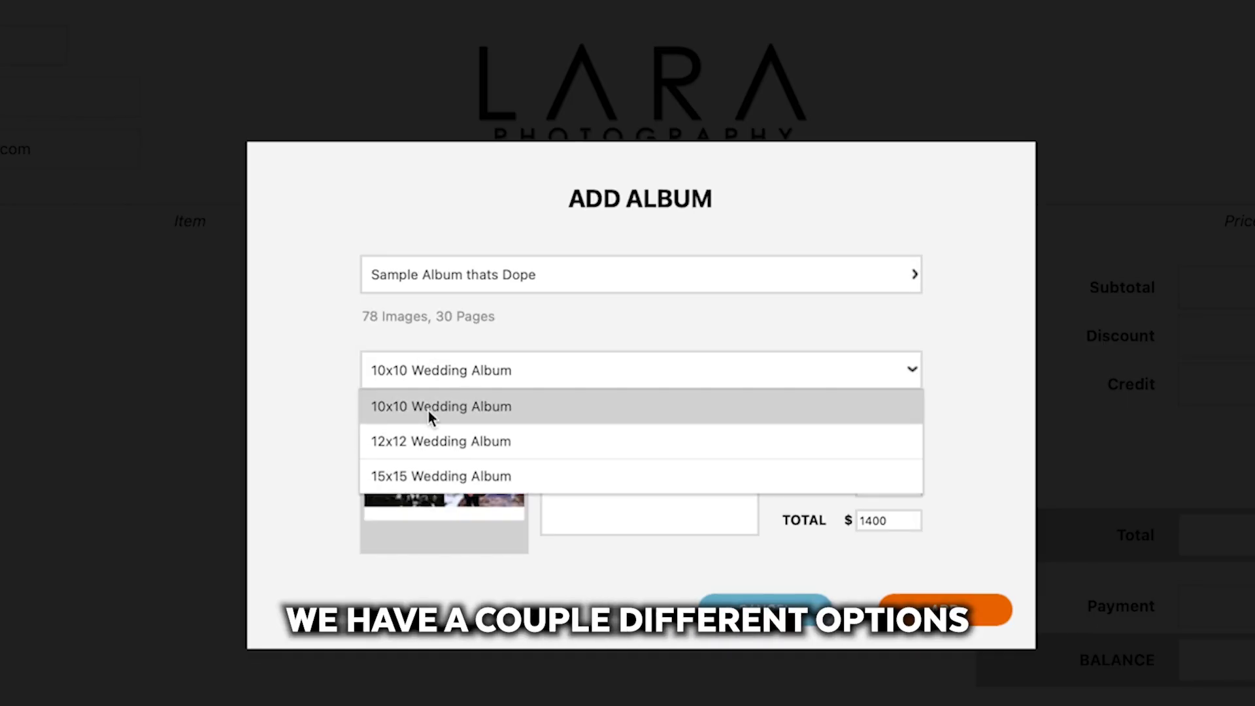
click(452, 441)
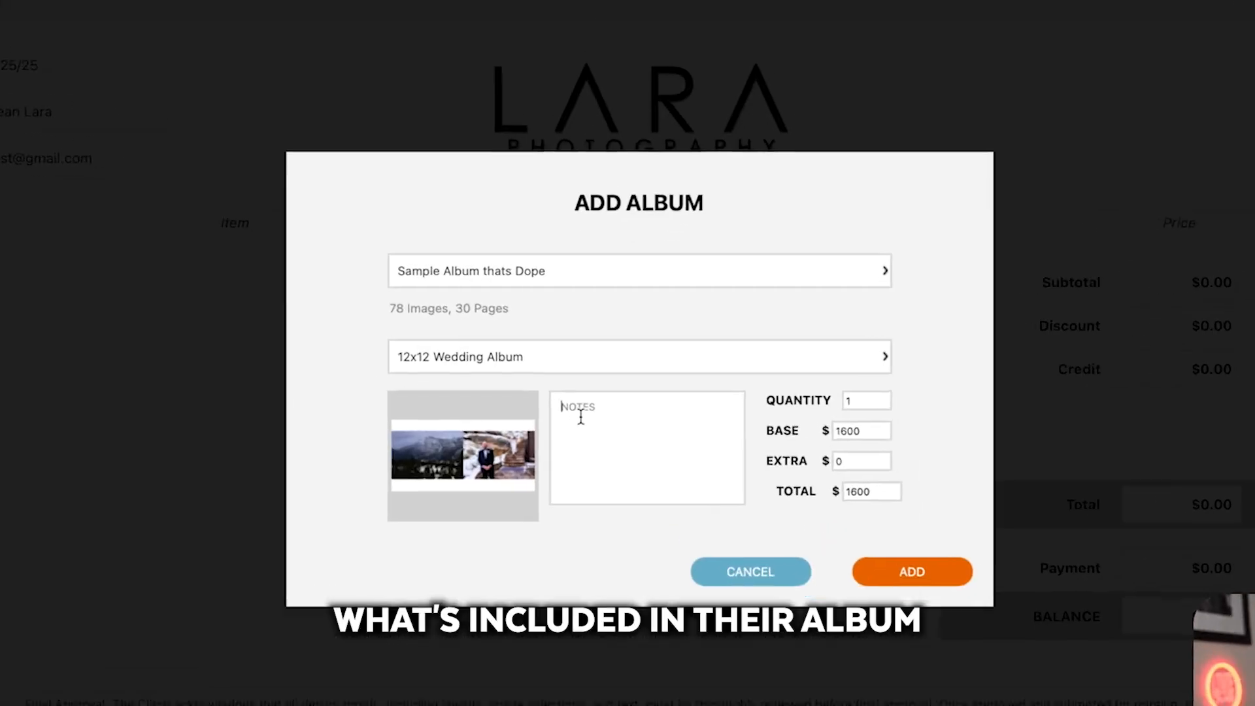
Step: Enter the album notes "12x12 album", "Pearl metallic paper", "Blue linen cover" and "etc etc" on separate lines, and add the album to the order
text(12 album P)
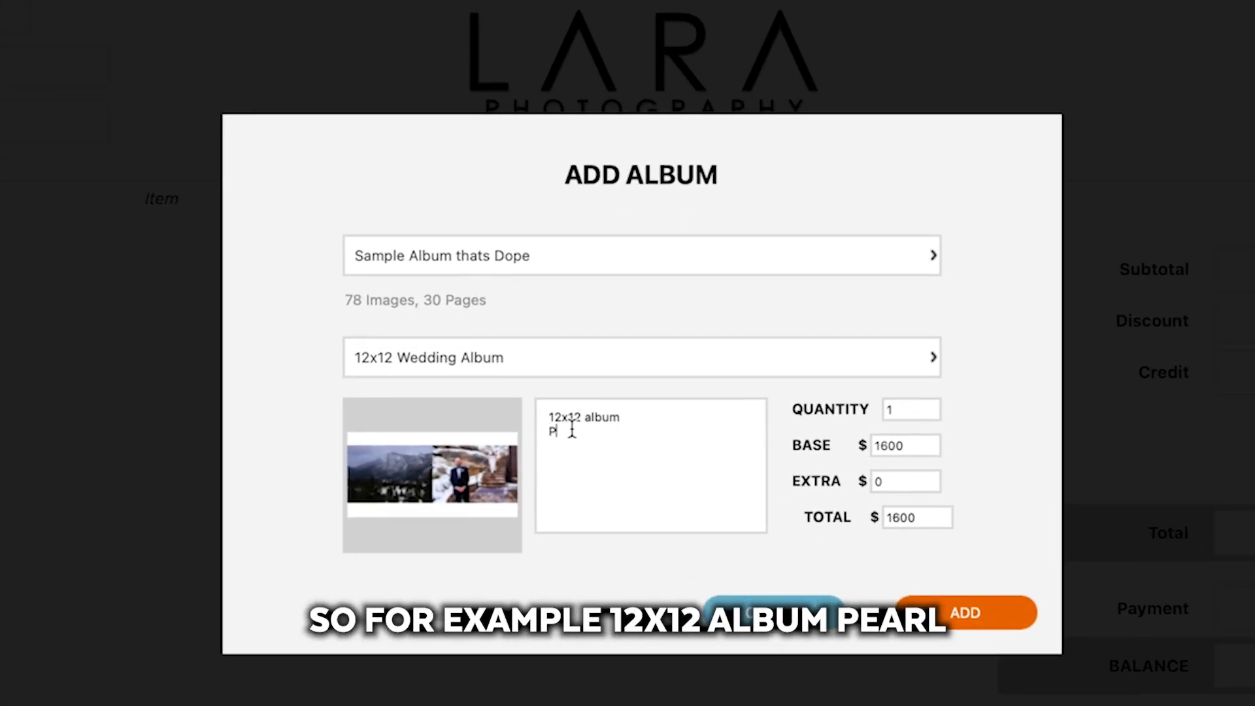
text(earl me)
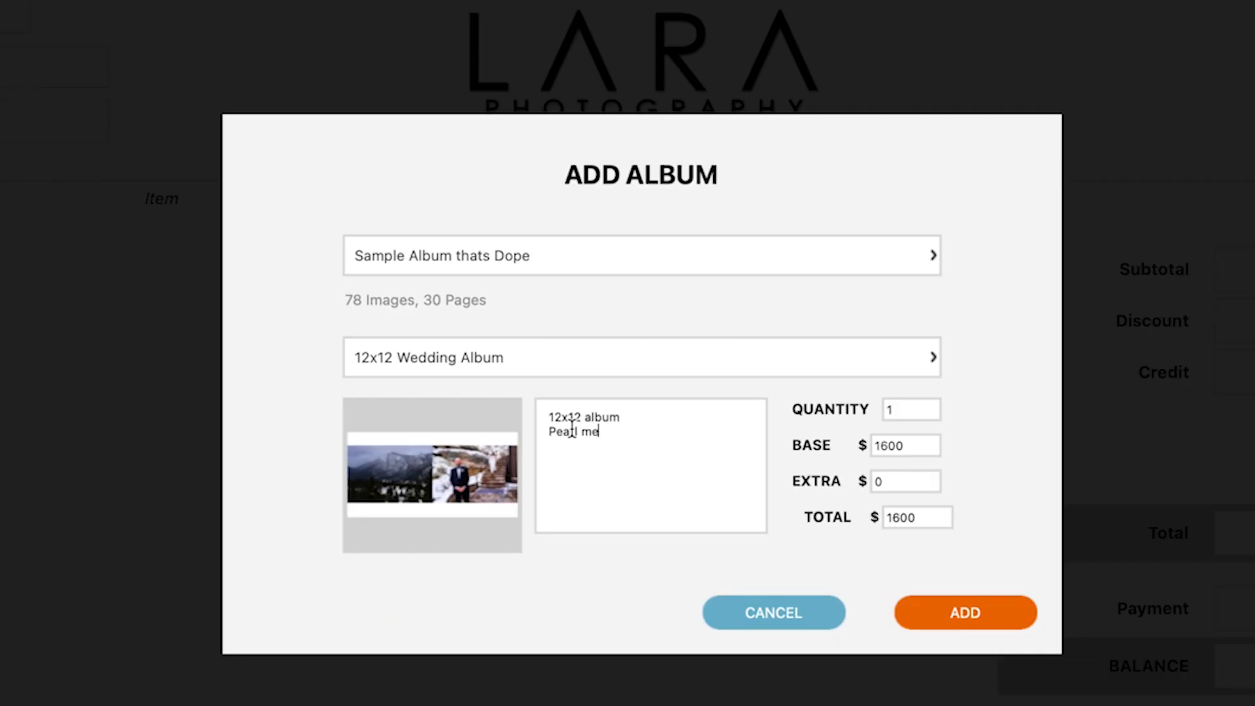
text(tallic paper)
key(Return)
text(Blue linen)
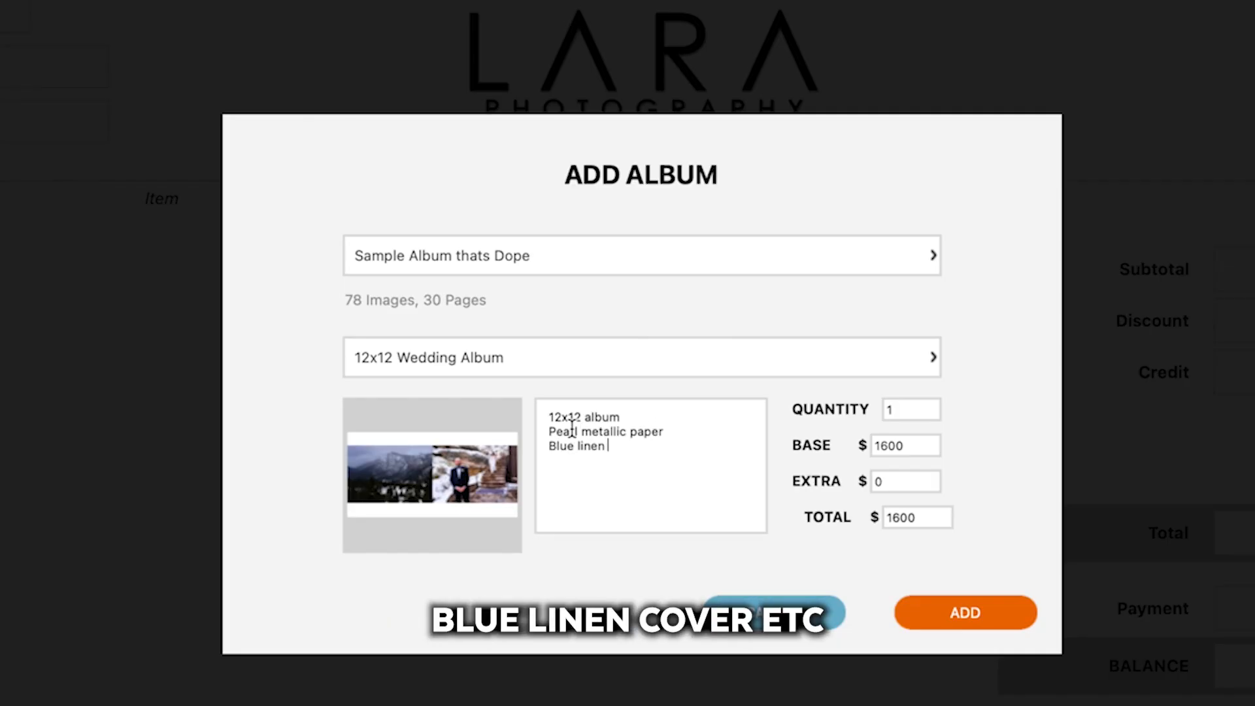
text( cover etc etc)
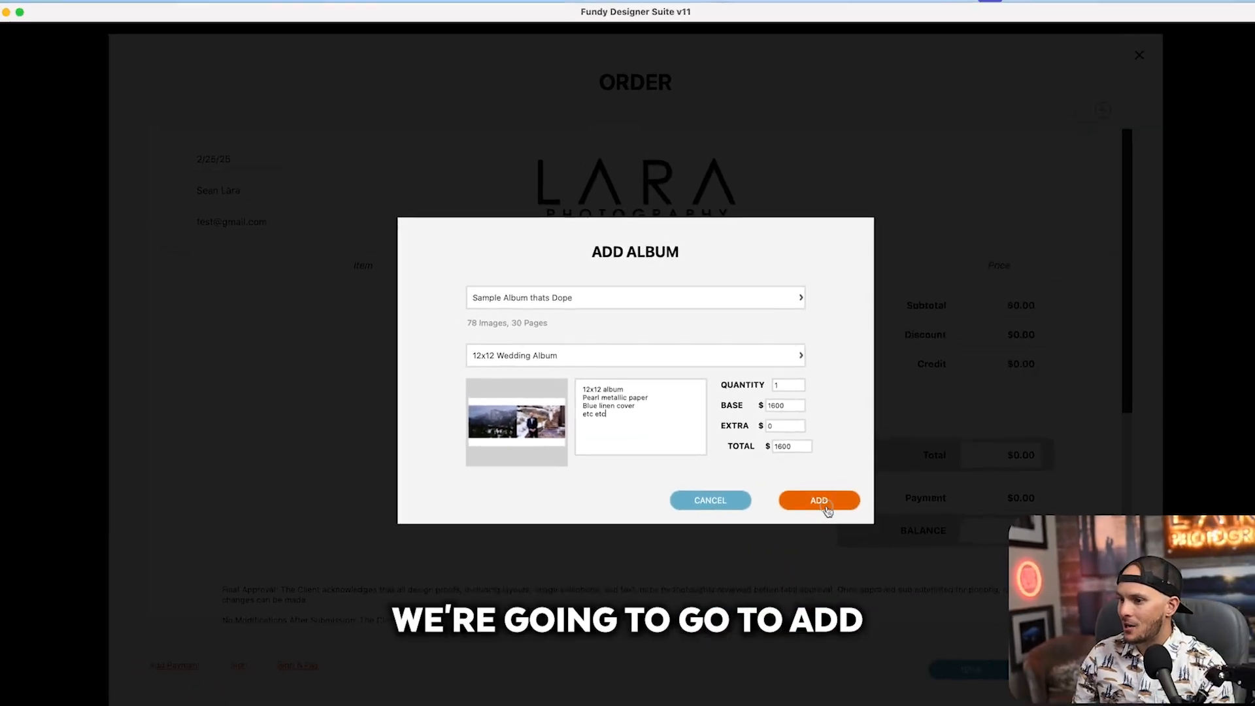
click(961, 615)
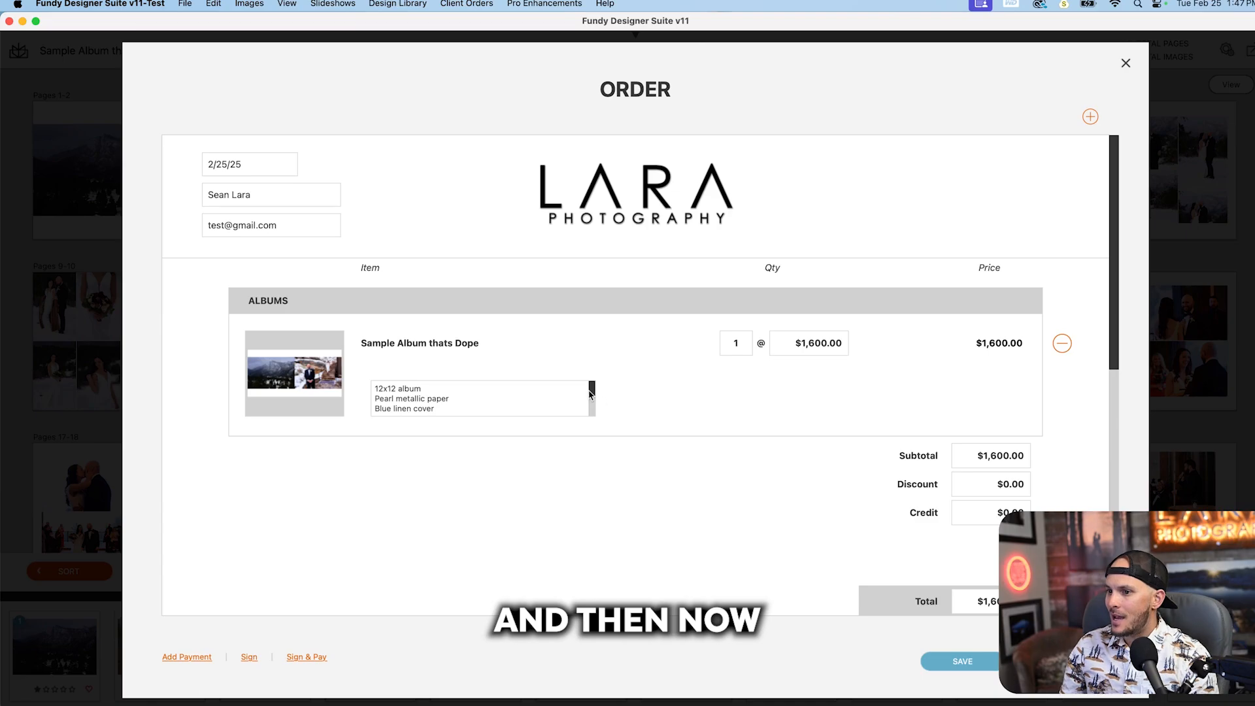
Step: Set the album's quantity on the order to 2
mouse_move(591, 392)
mouse_down()
mouse_move(590, 412)
mouse_move(592, 389)
mouse_up()
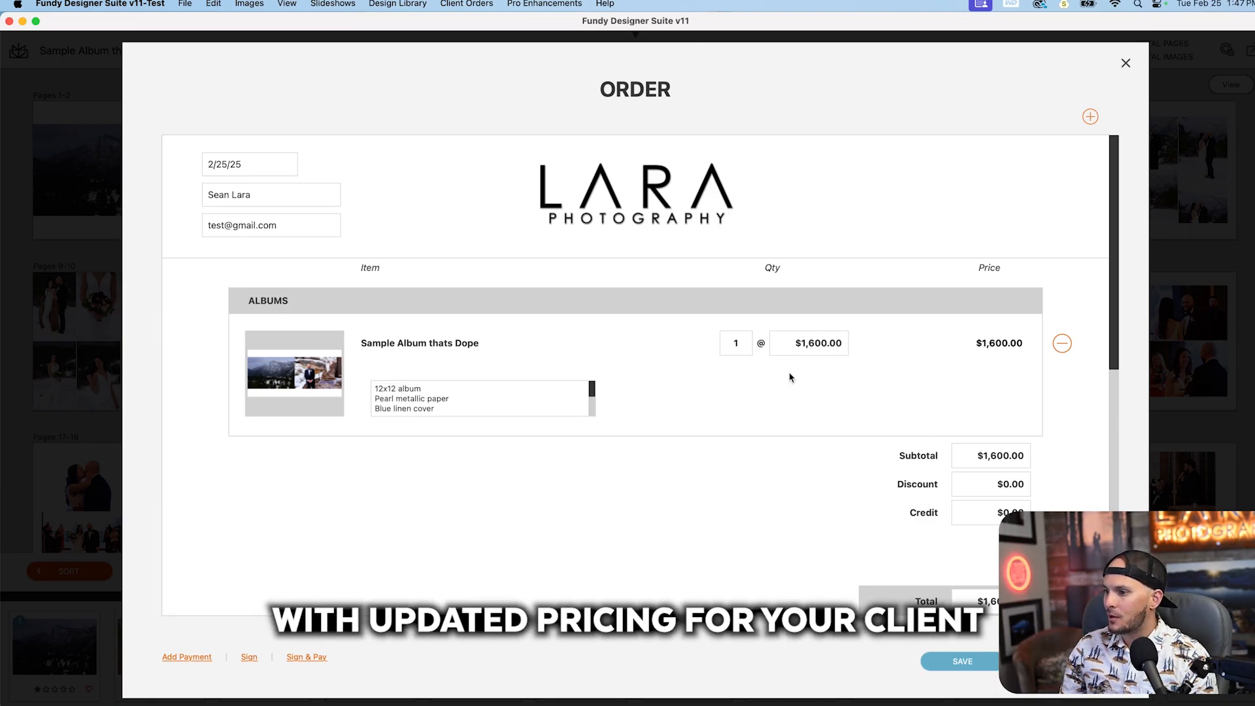
double_click(737, 344)
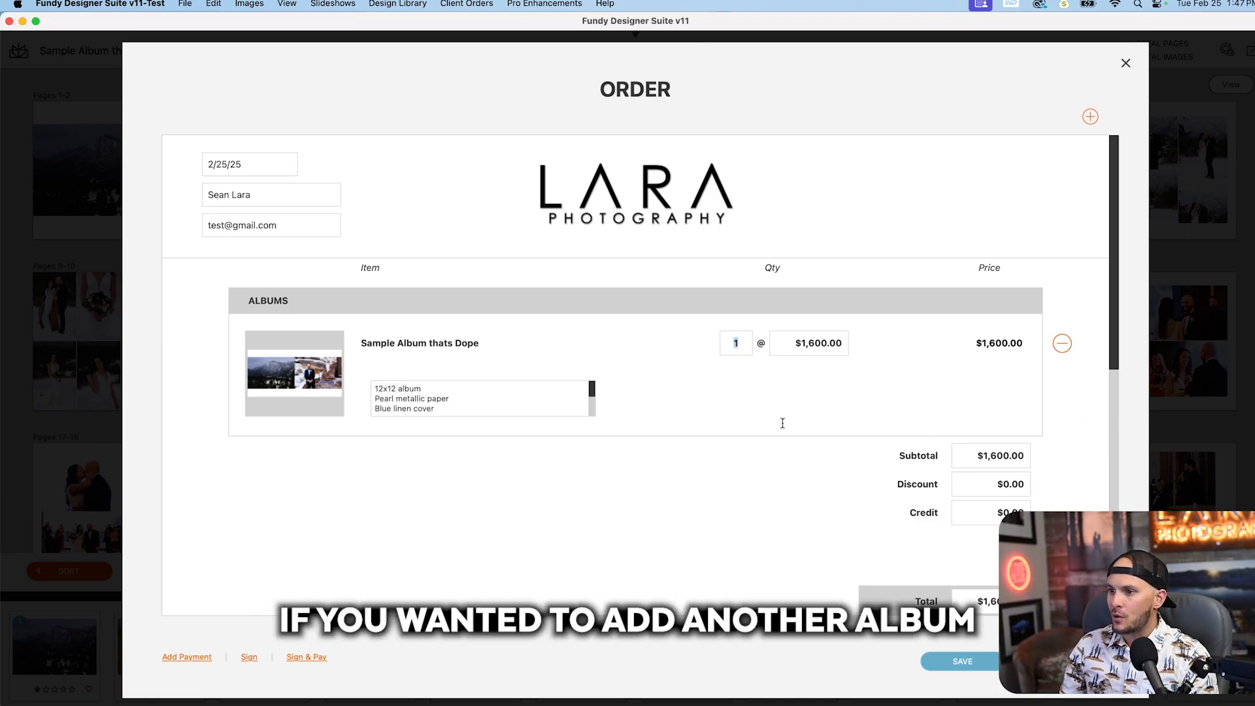
click(749, 434)
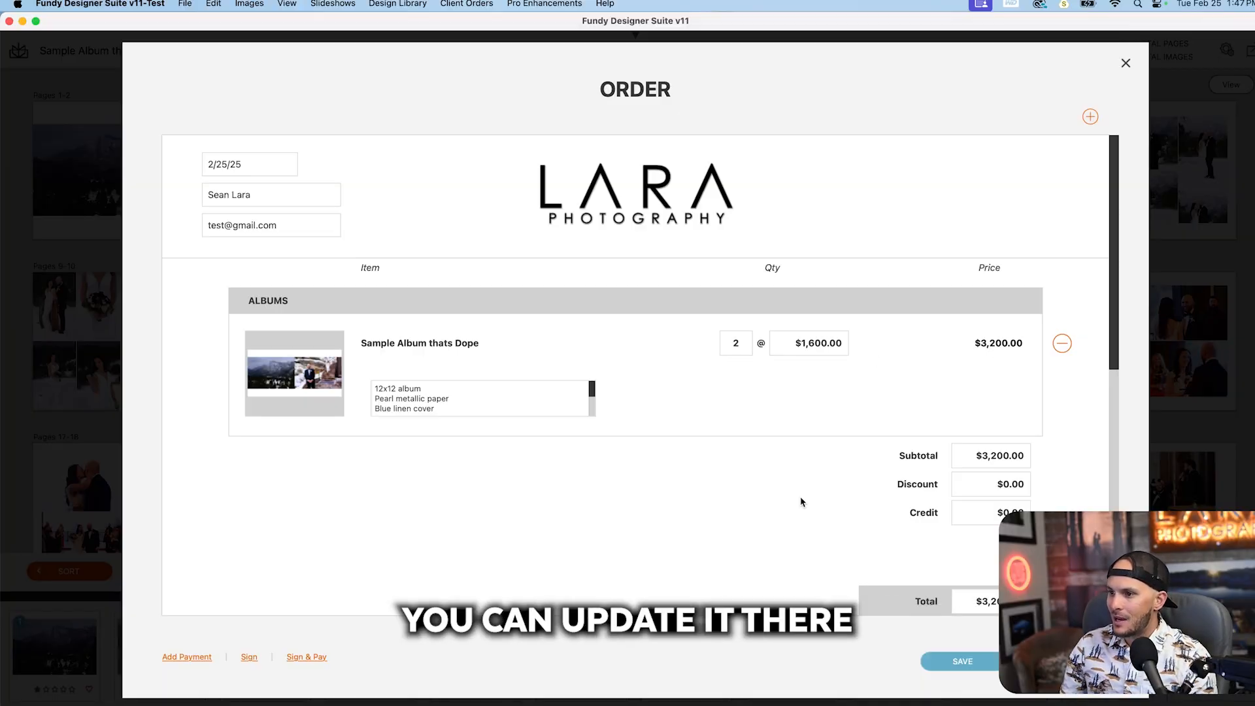
scroll(762, 468, down, 1)
scroll(770, 465, up, 1)
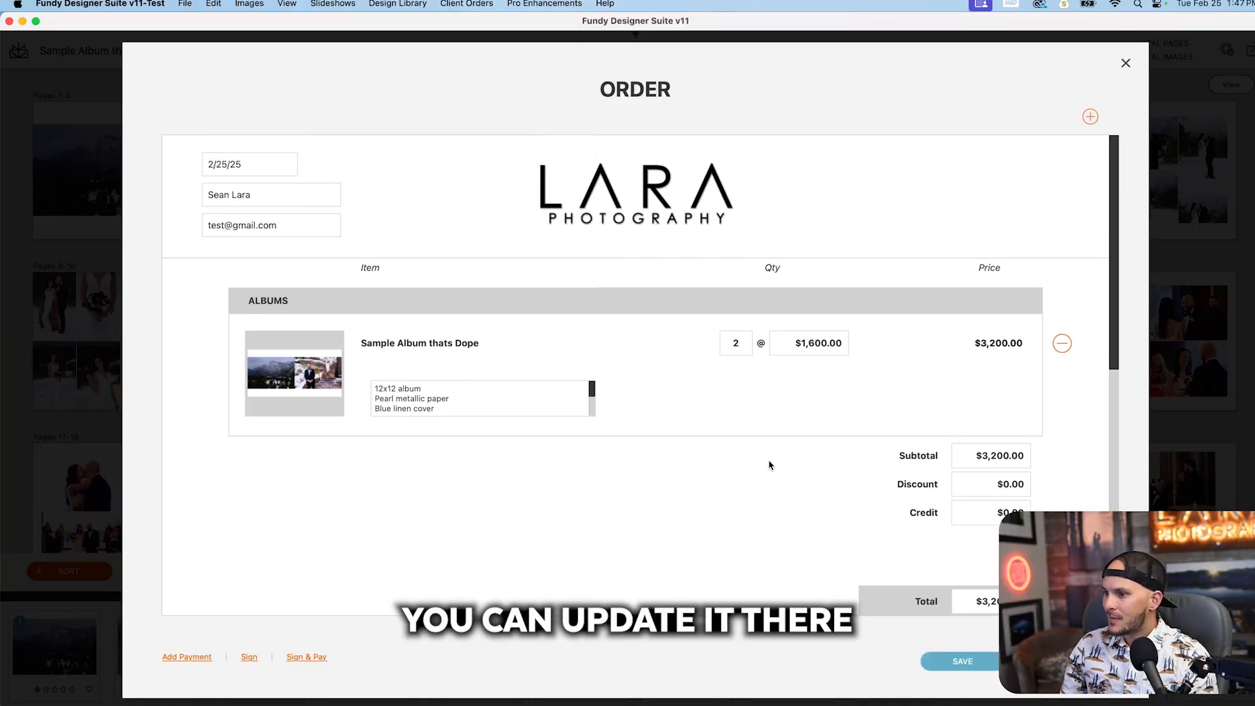
Step: Start a new wall art item on the order, using the Wall Art 2 gallery
click(1091, 119)
click(1071, 169)
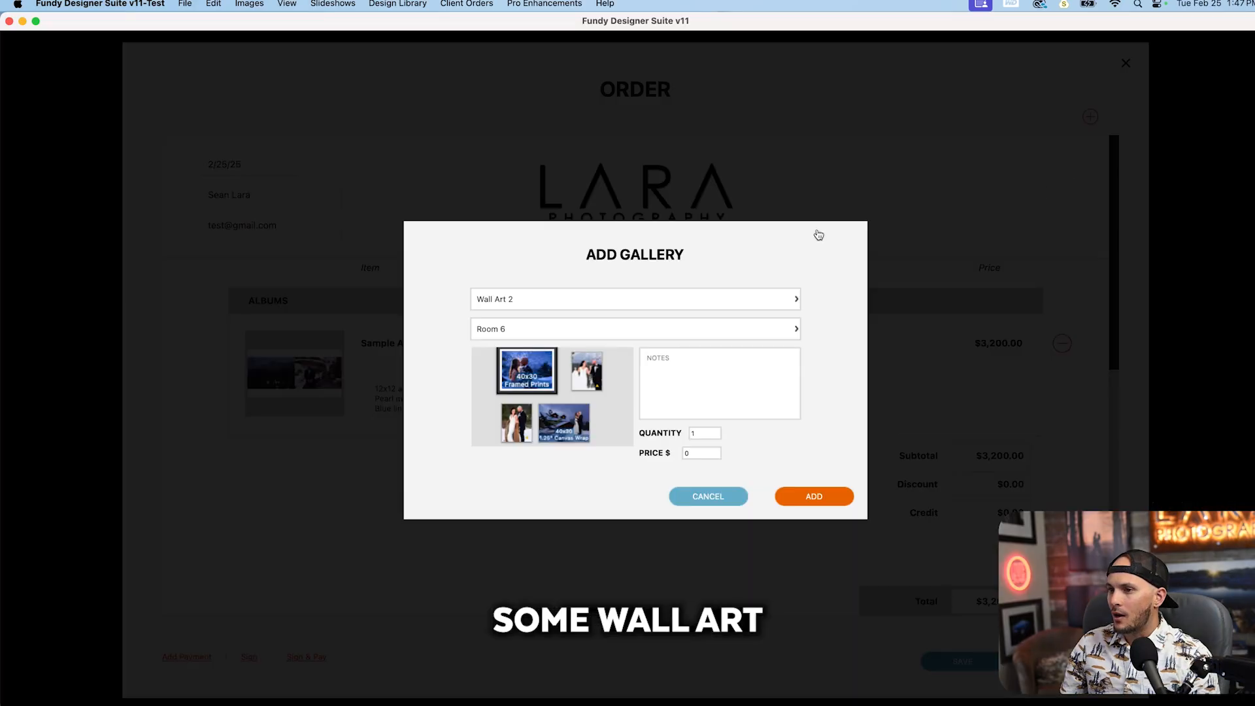
click(551, 300)
click(554, 286)
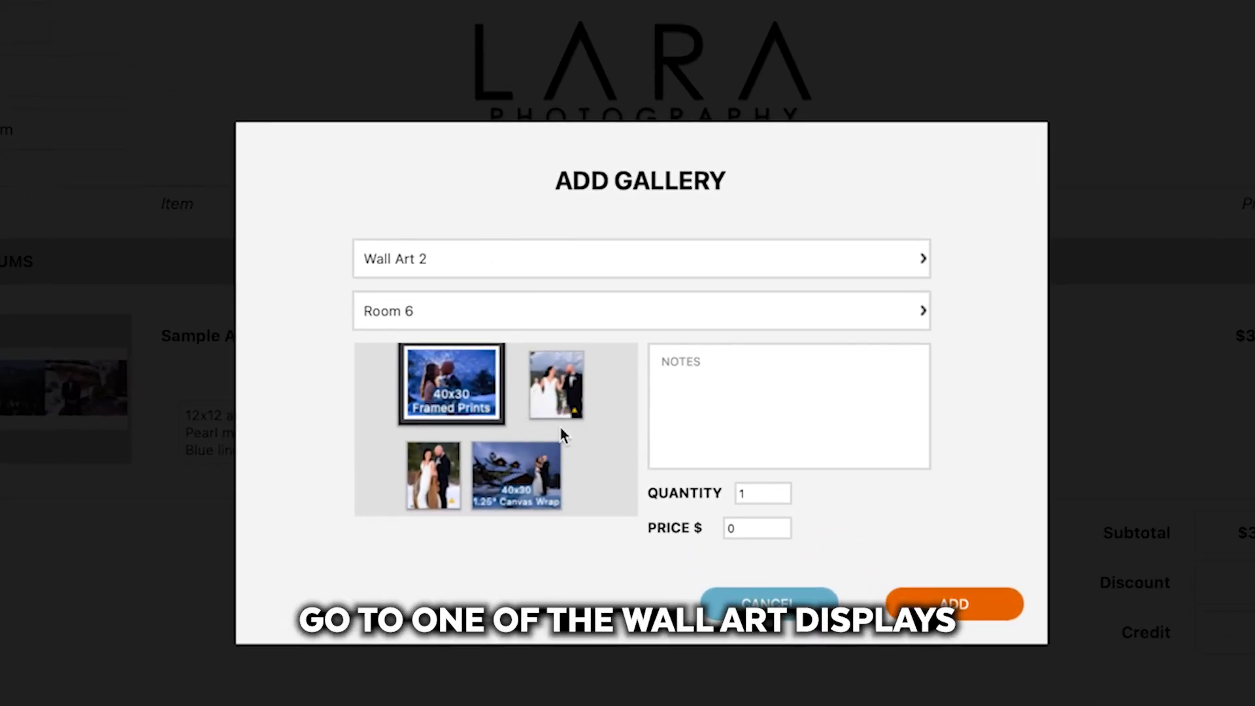
Step: Enter the gallery notes "includes 2 40x30 framed prints", "2 16x20 canvas" and "etc etc" on separate lines, and add it to the order at $700
click(704, 401)
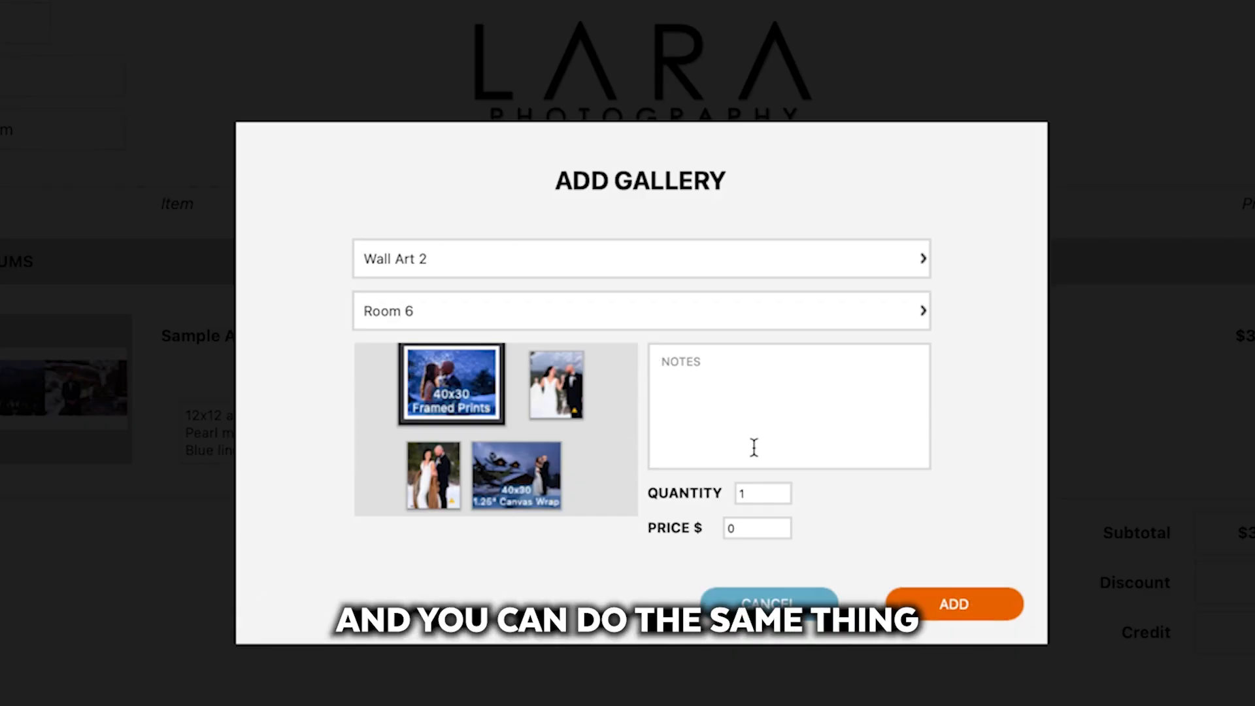
text(includes)
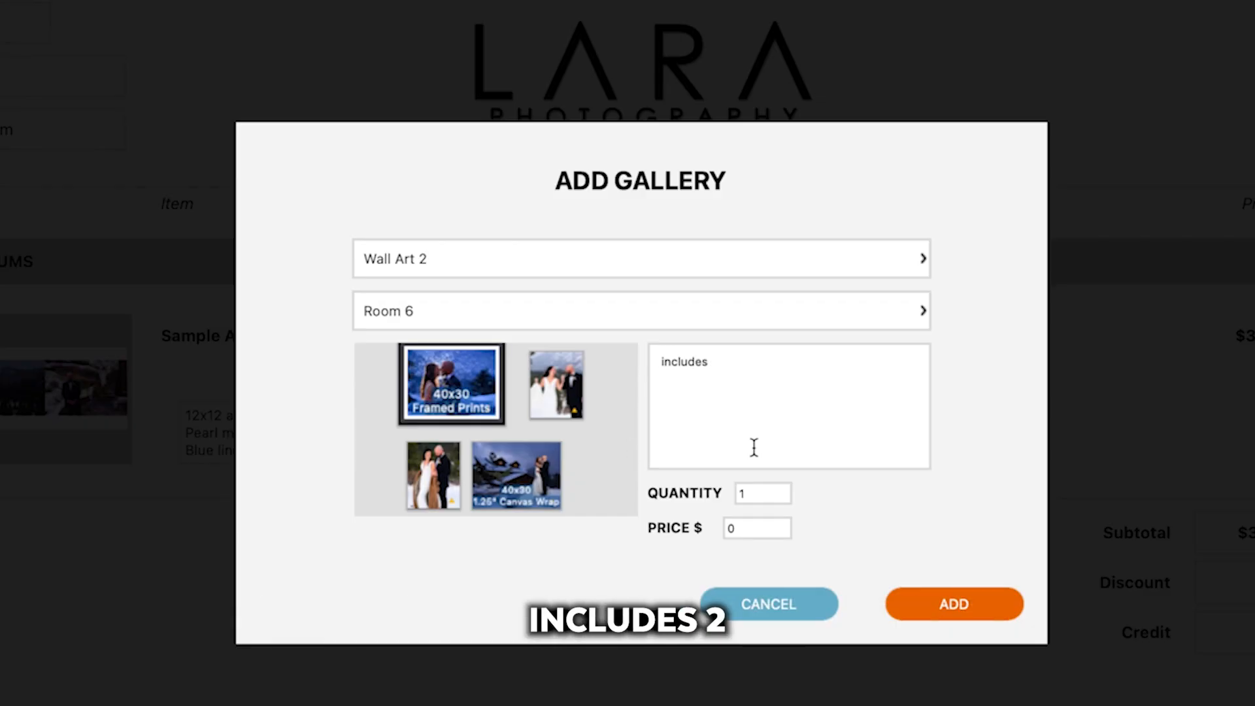
text( 2 40x30 fram)
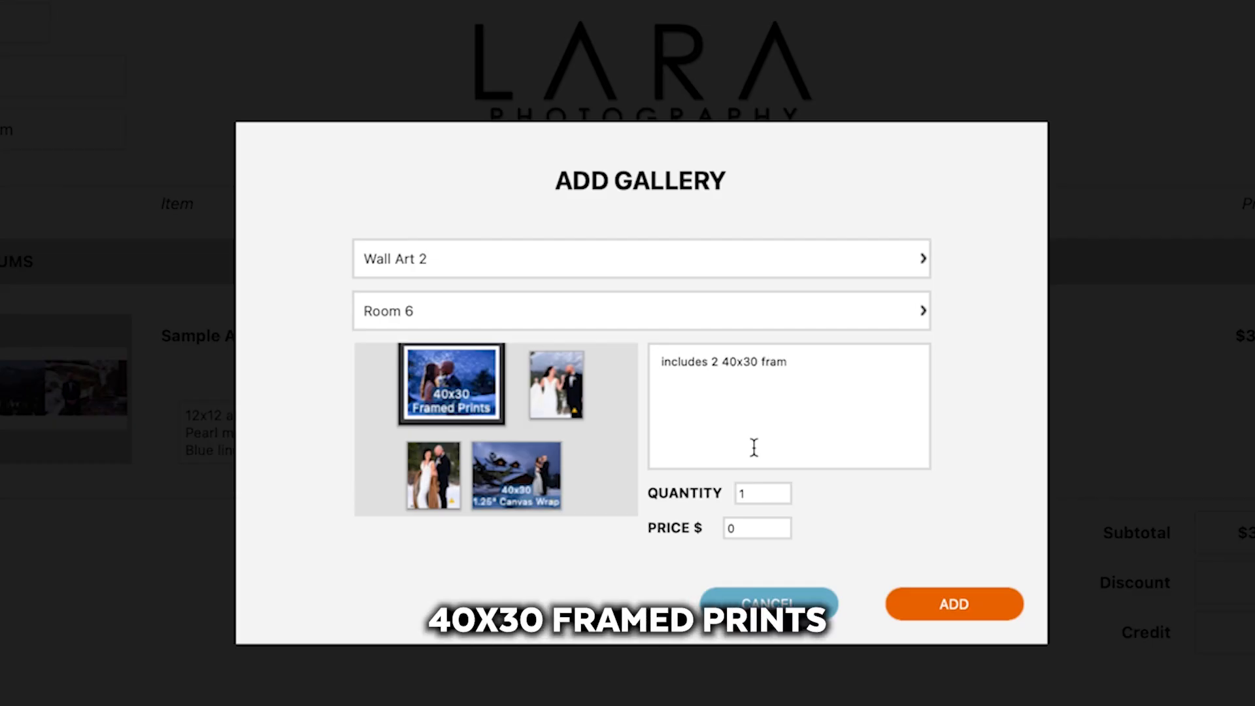
text(ed prints)
key(Return)
text(2 16x)
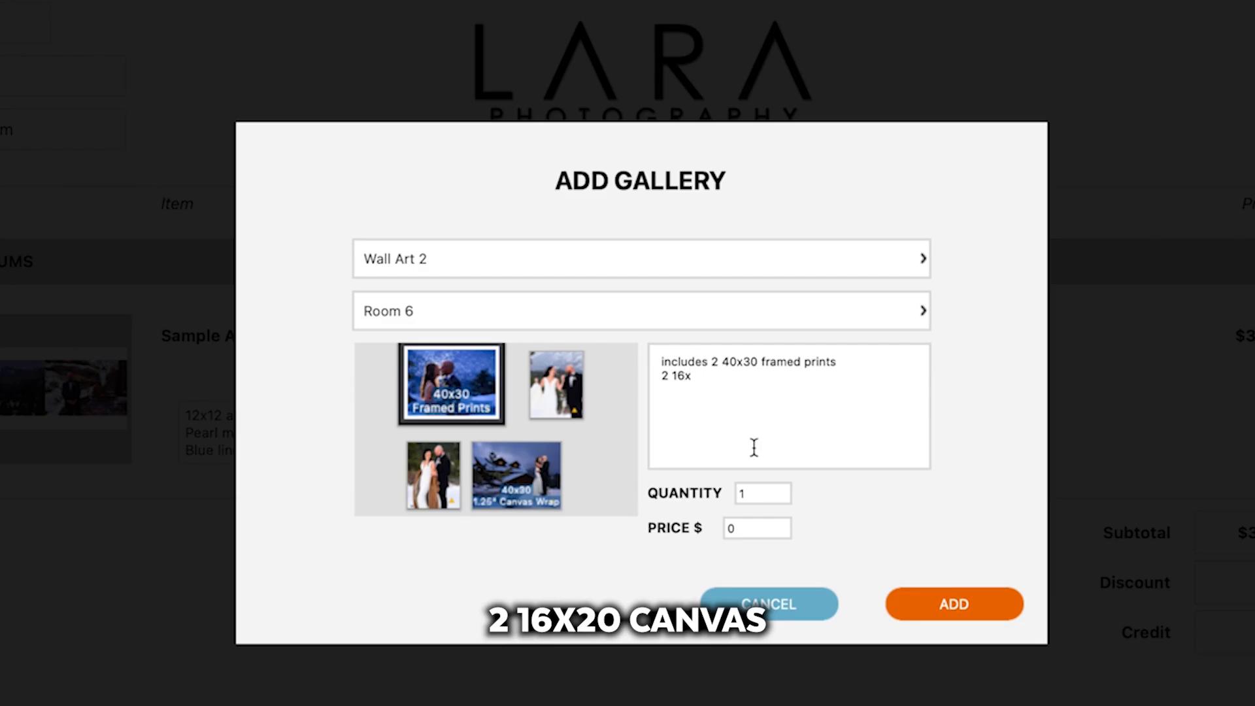
text(20 canvas)
key(Return)
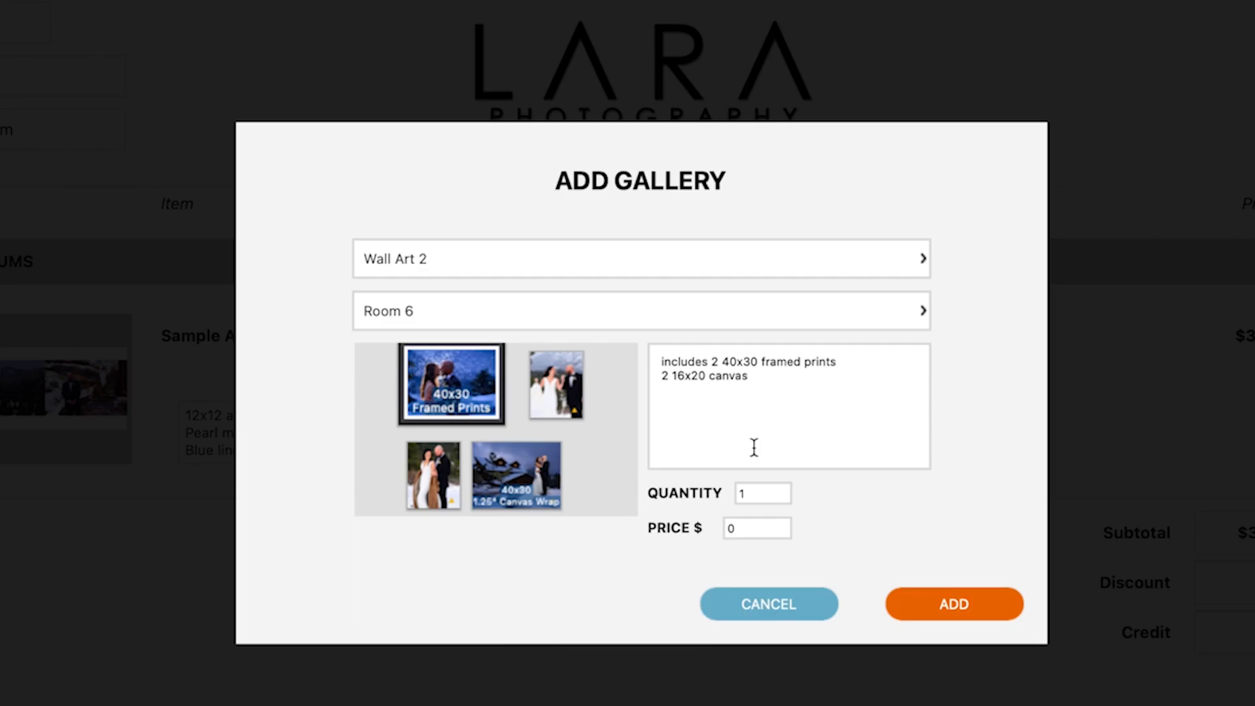
text(etc etc)
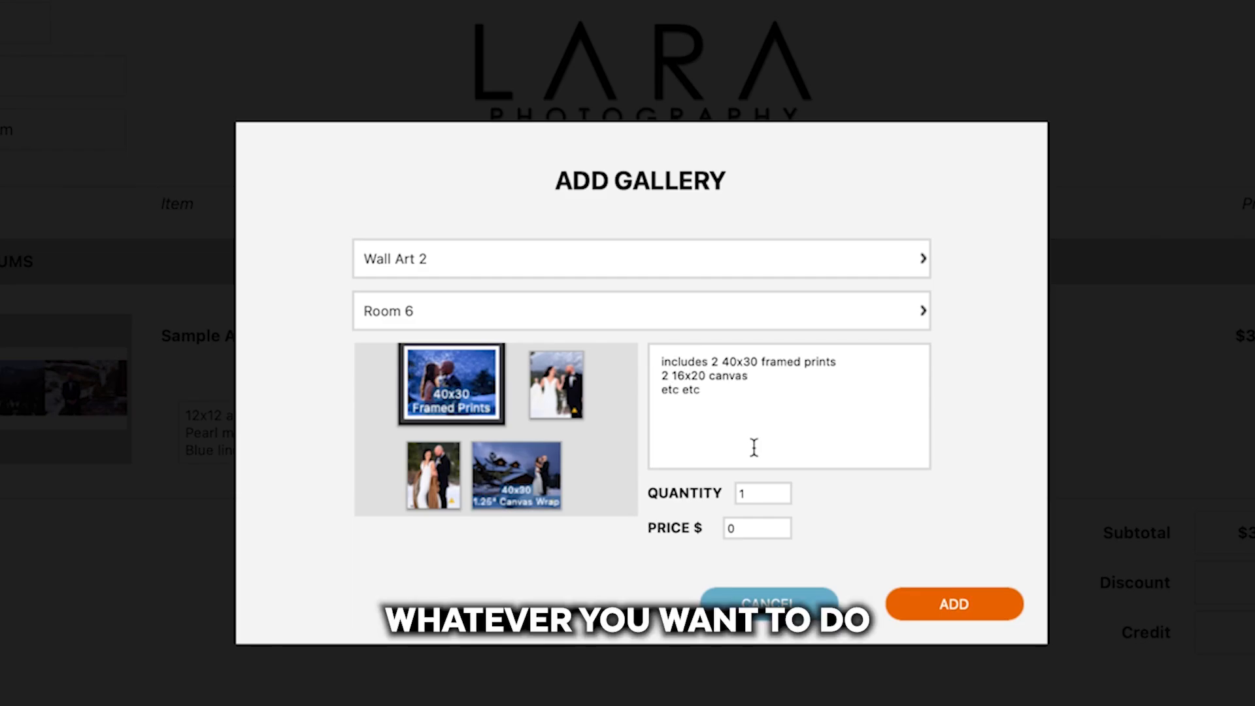
click(778, 531)
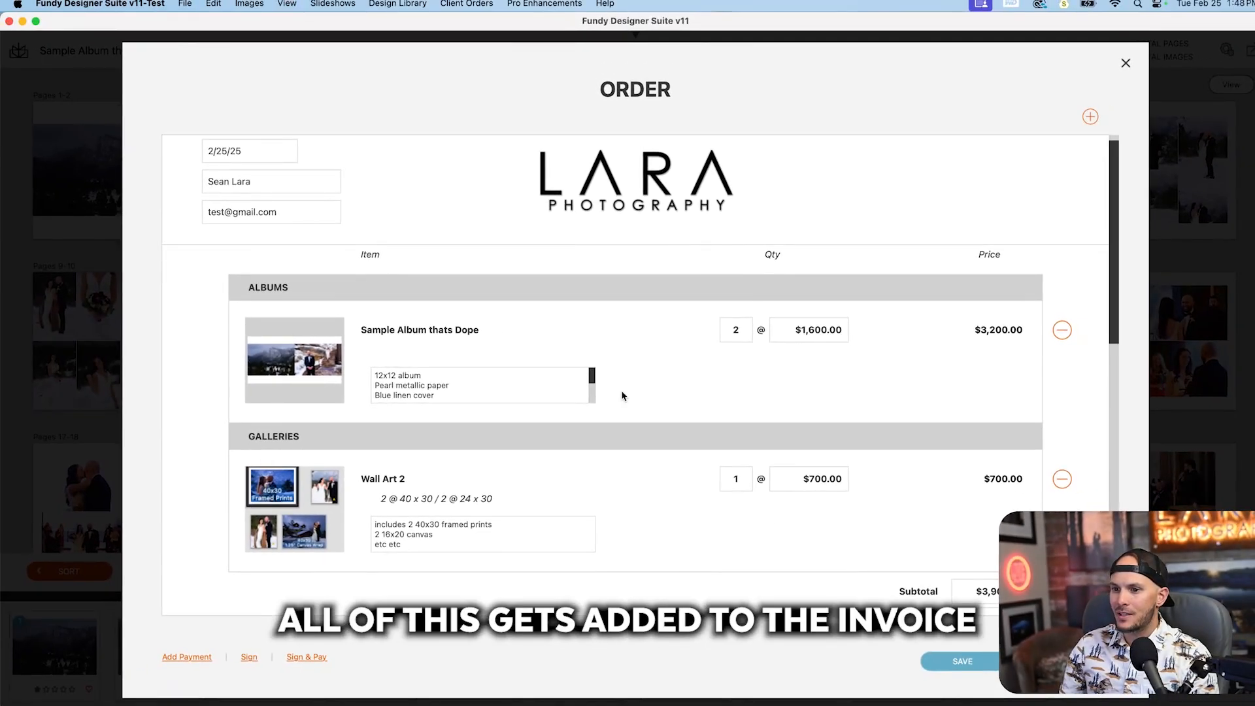
Step: Choose to add a print to the order and continue to the photo browser
scroll(677, 573, up, 1)
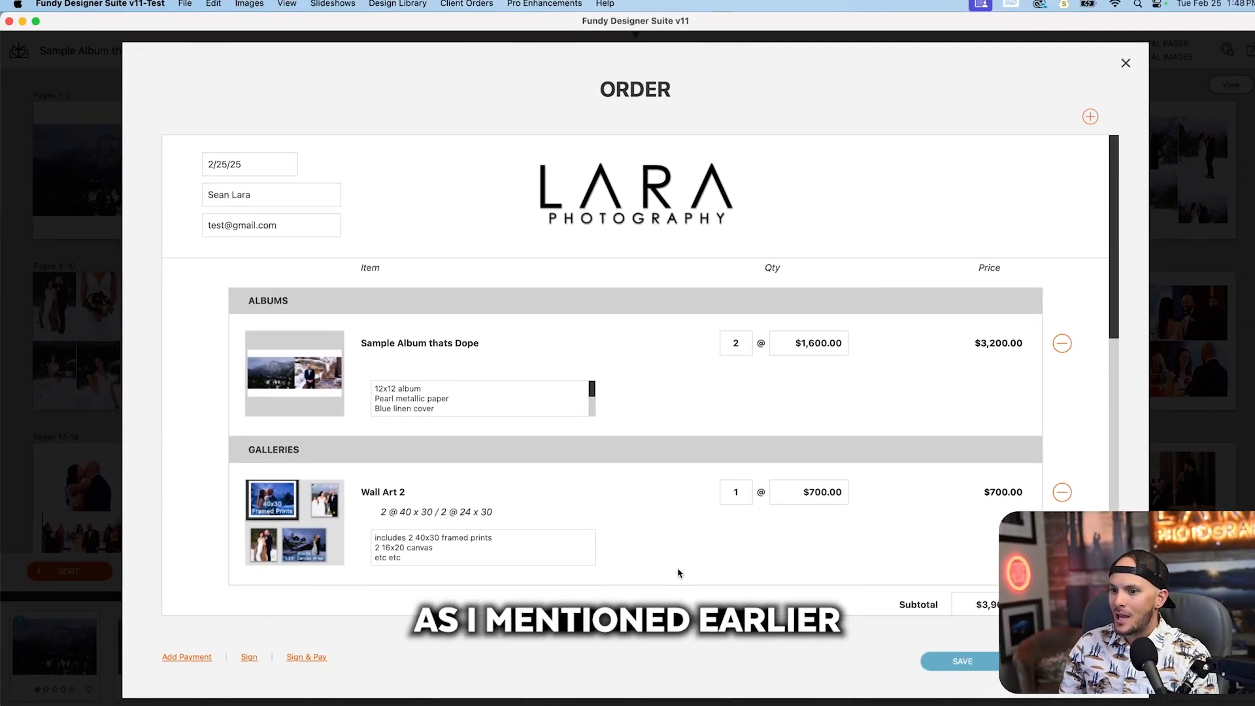
click(1090, 116)
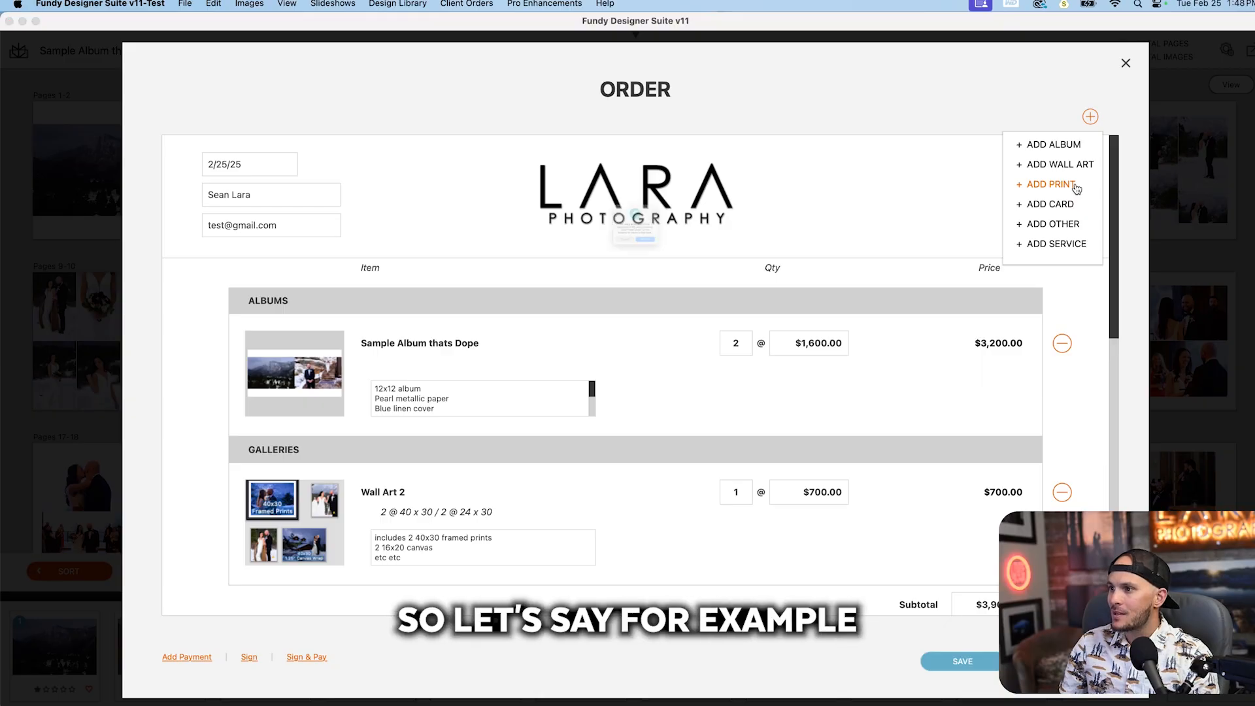
click(1076, 186)
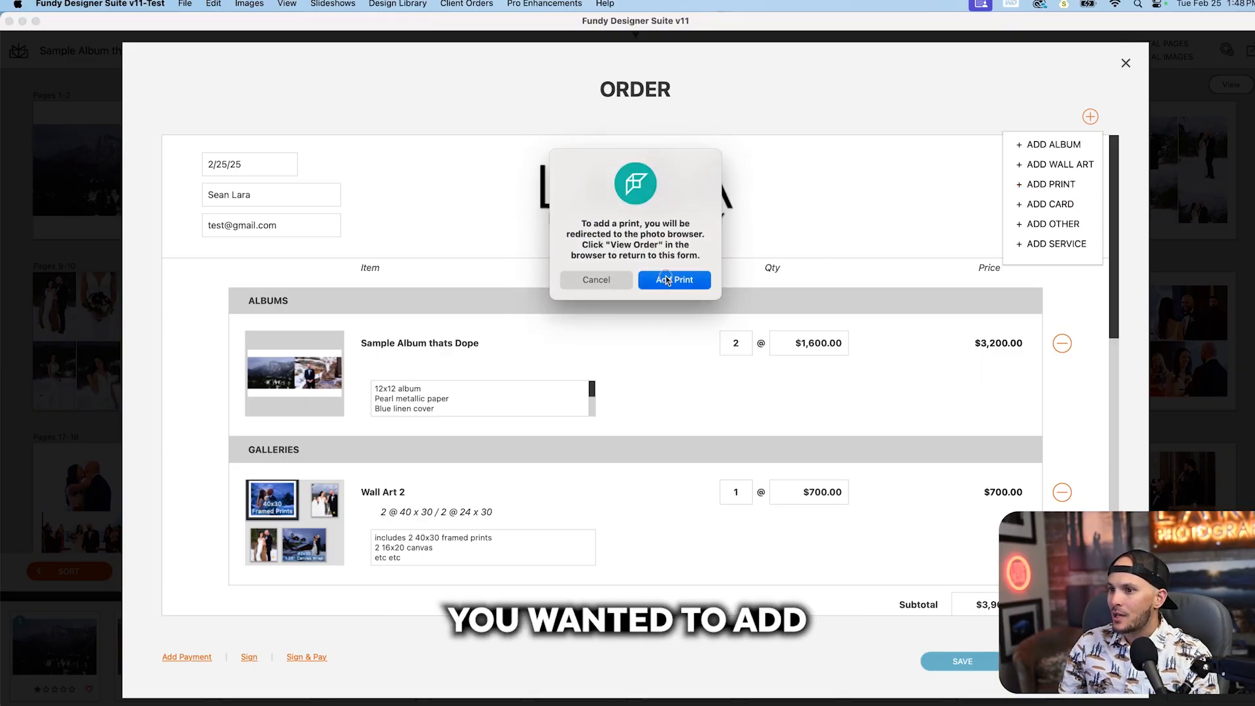
click(667, 281)
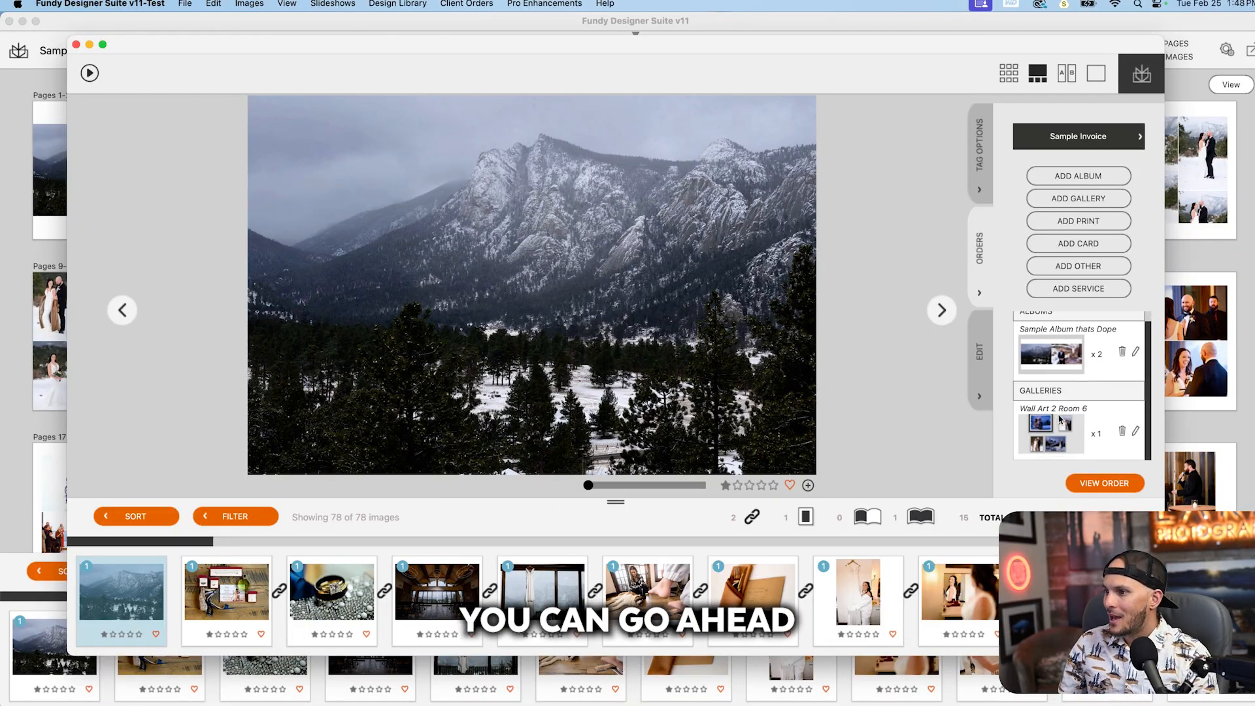
scroll(1052, 410, down, 1)
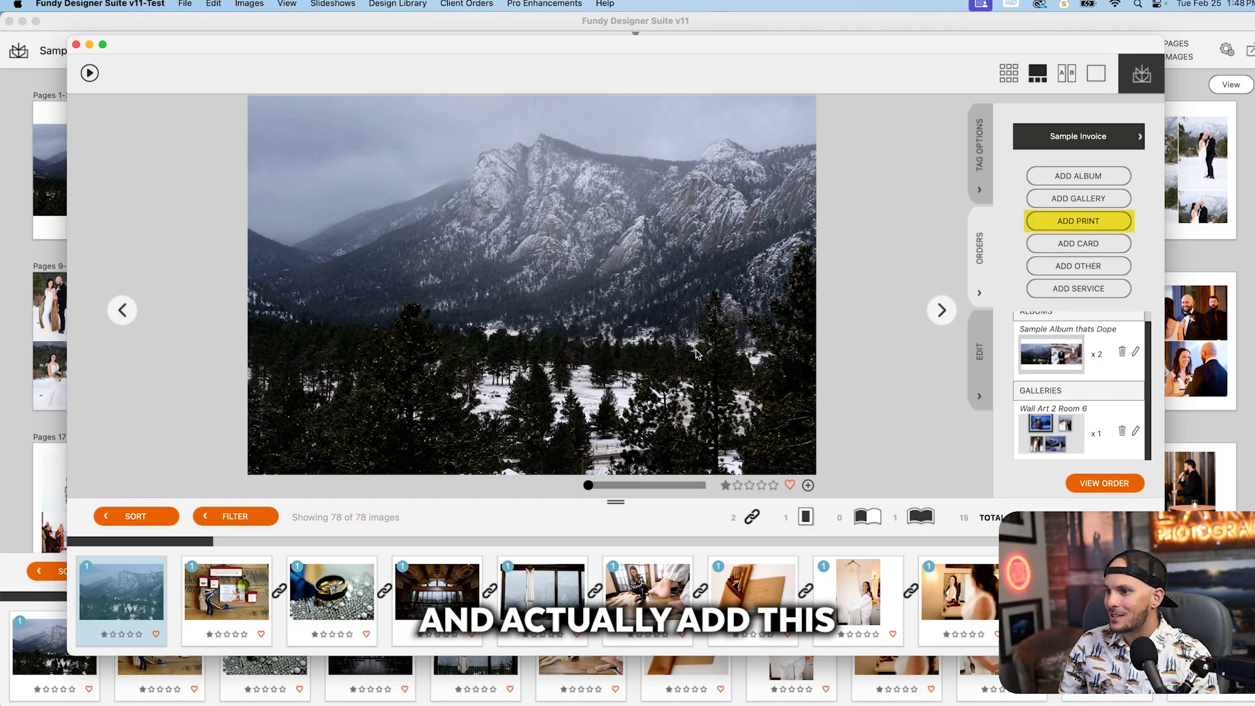
scroll(1082, 386, up, 1)
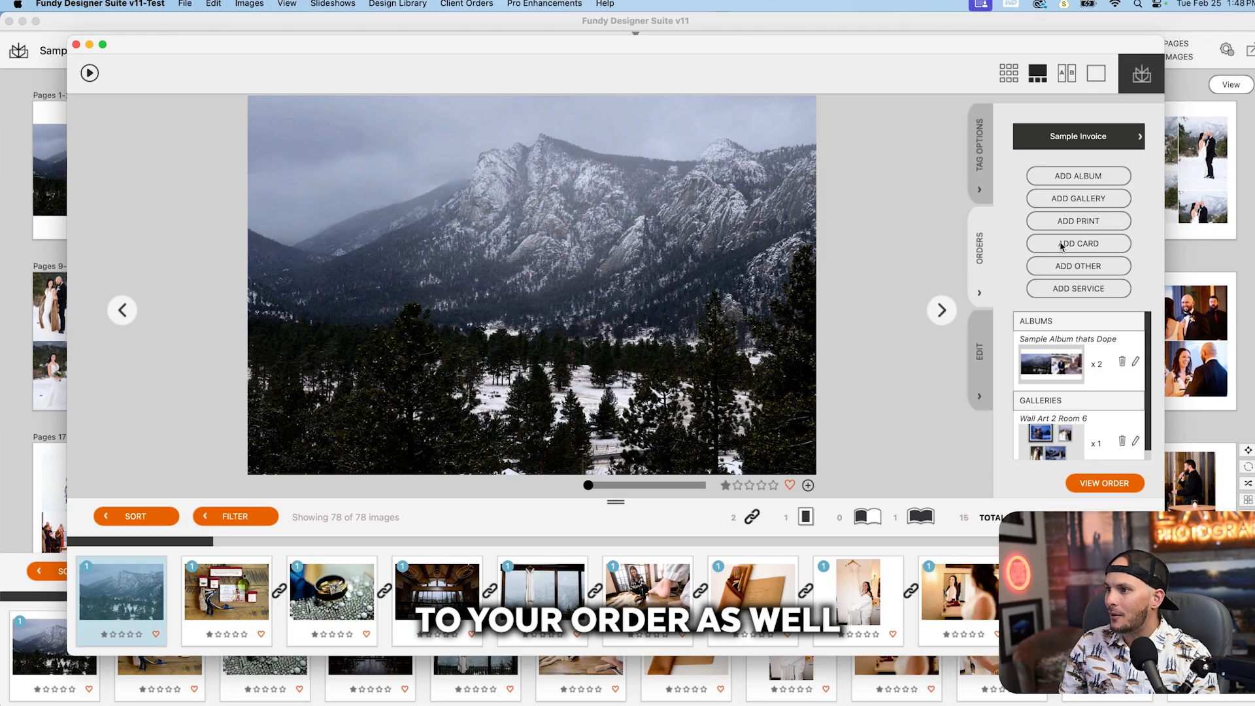
Step: Start a canvas print of the snowy mountain photo and set its size to 12x20 2.5"
click(1086, 221)
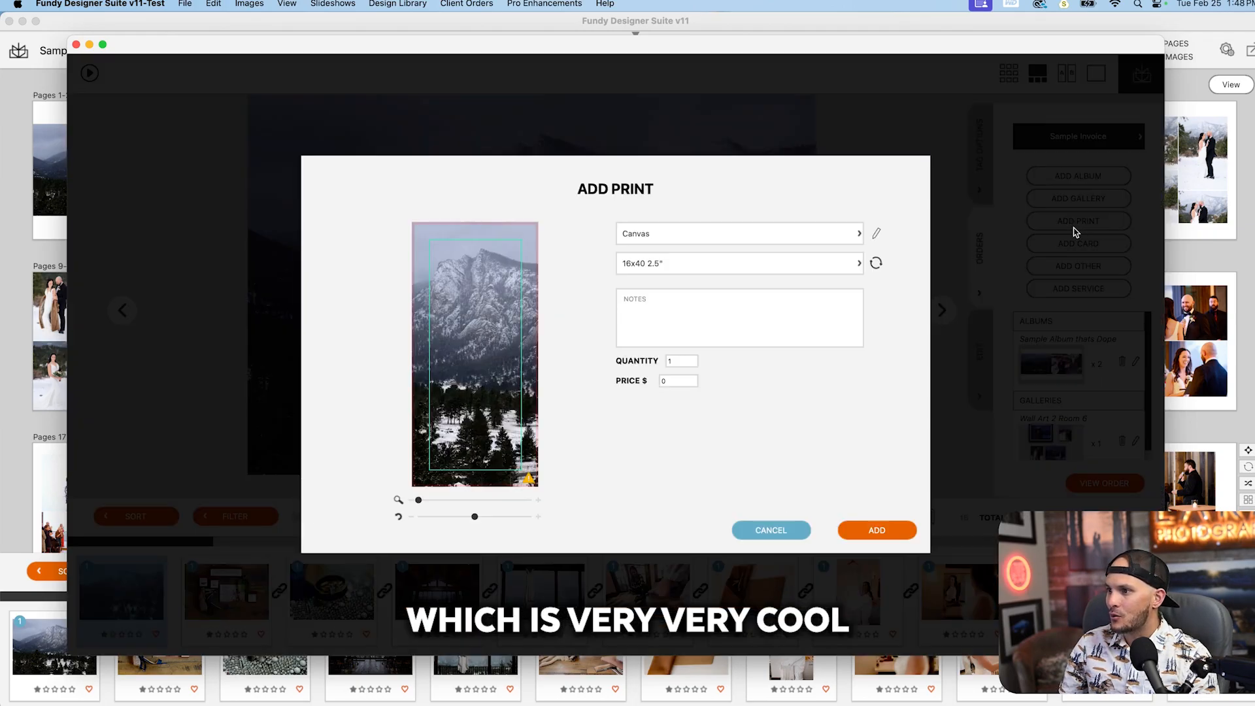
click(663, 265)
click(662, 265)
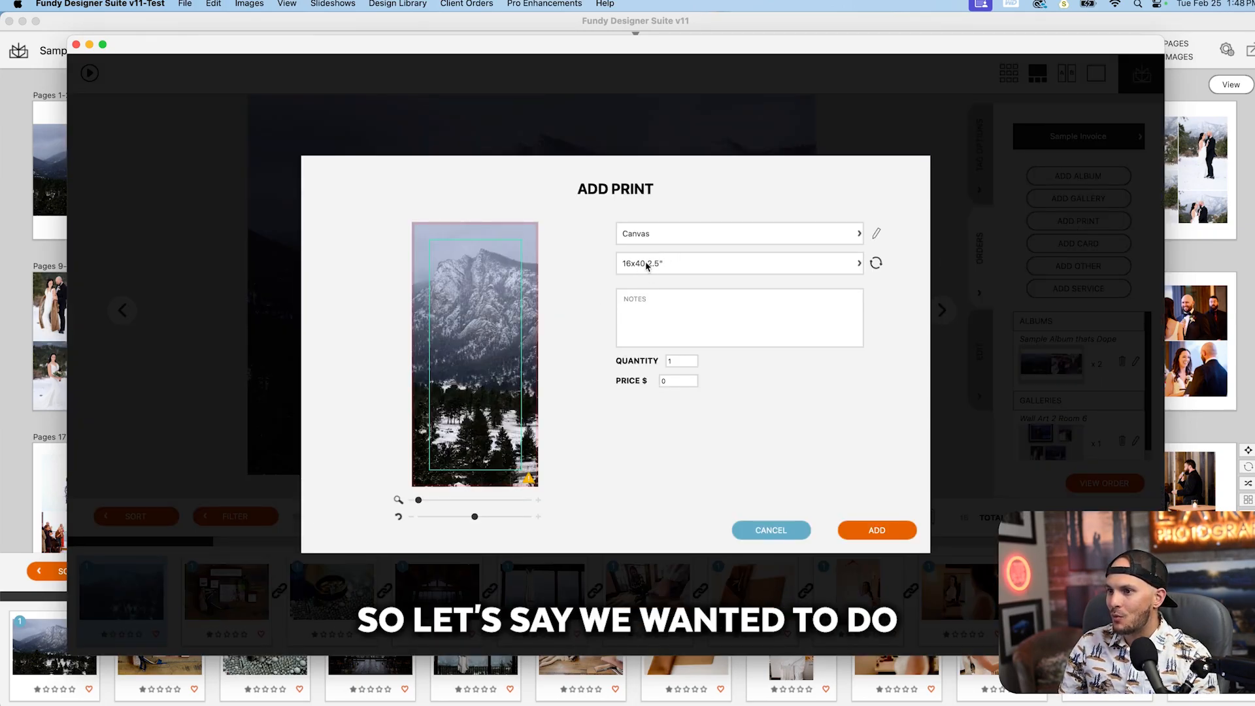
click(651, 267)
scroll(756, 337, down, 10)
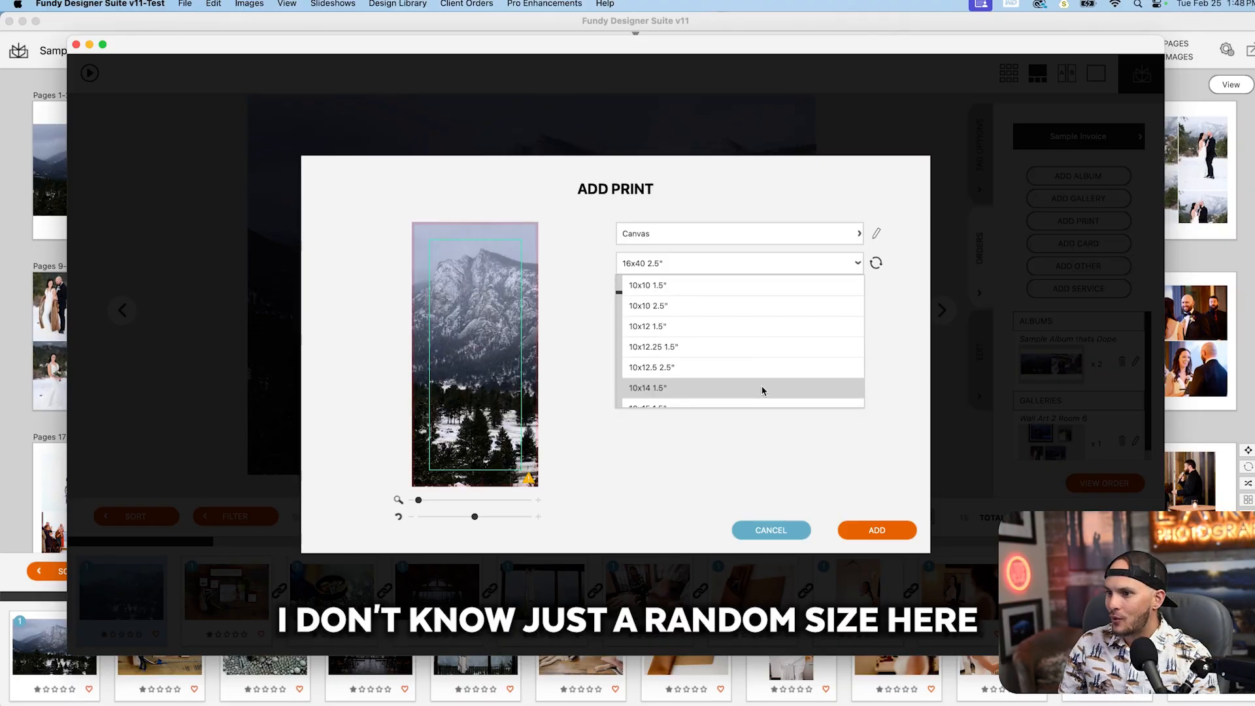
scroll(756, 393, down, 6)
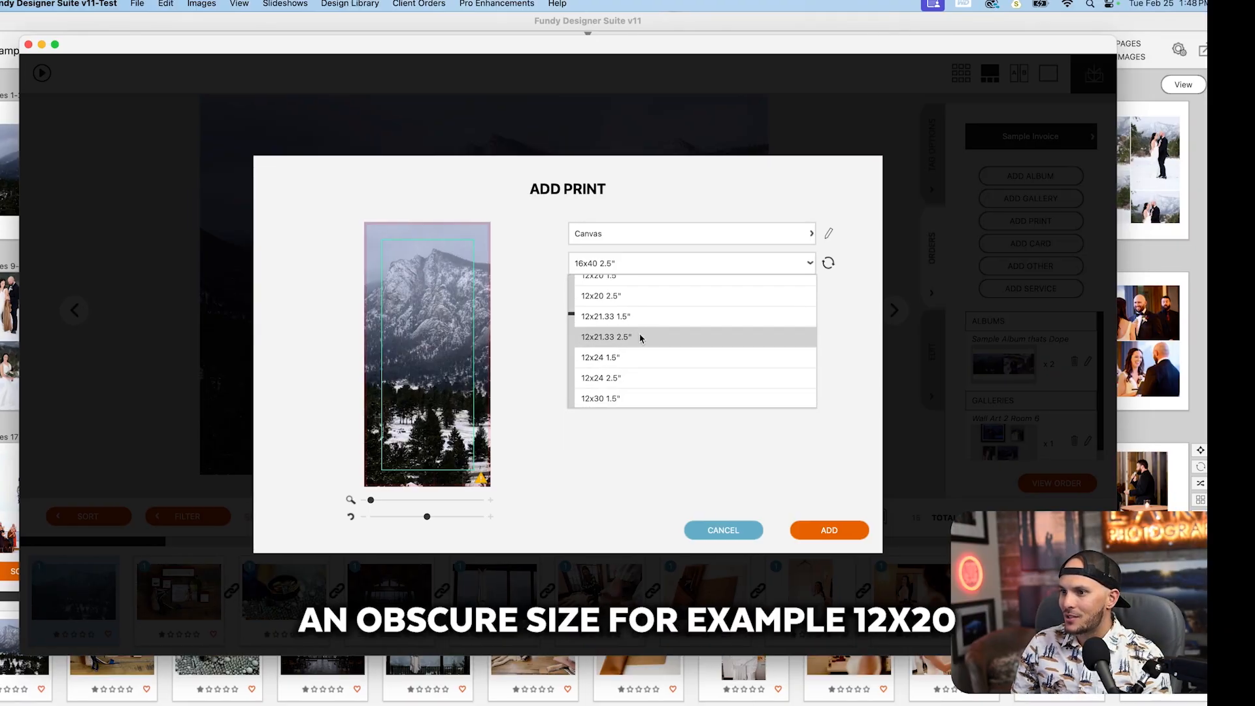
click(616, 298)
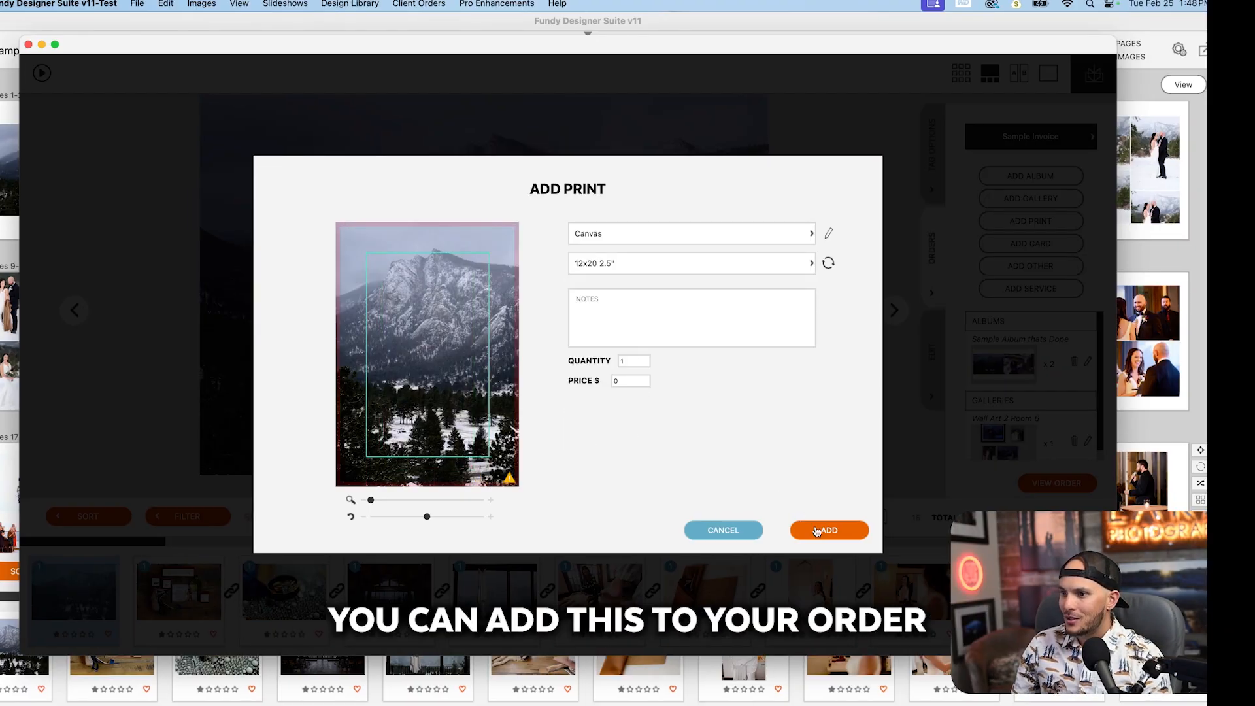
Step: Price the 12x20 canvas print at $150 and add it to the order
double_click(623, 380)
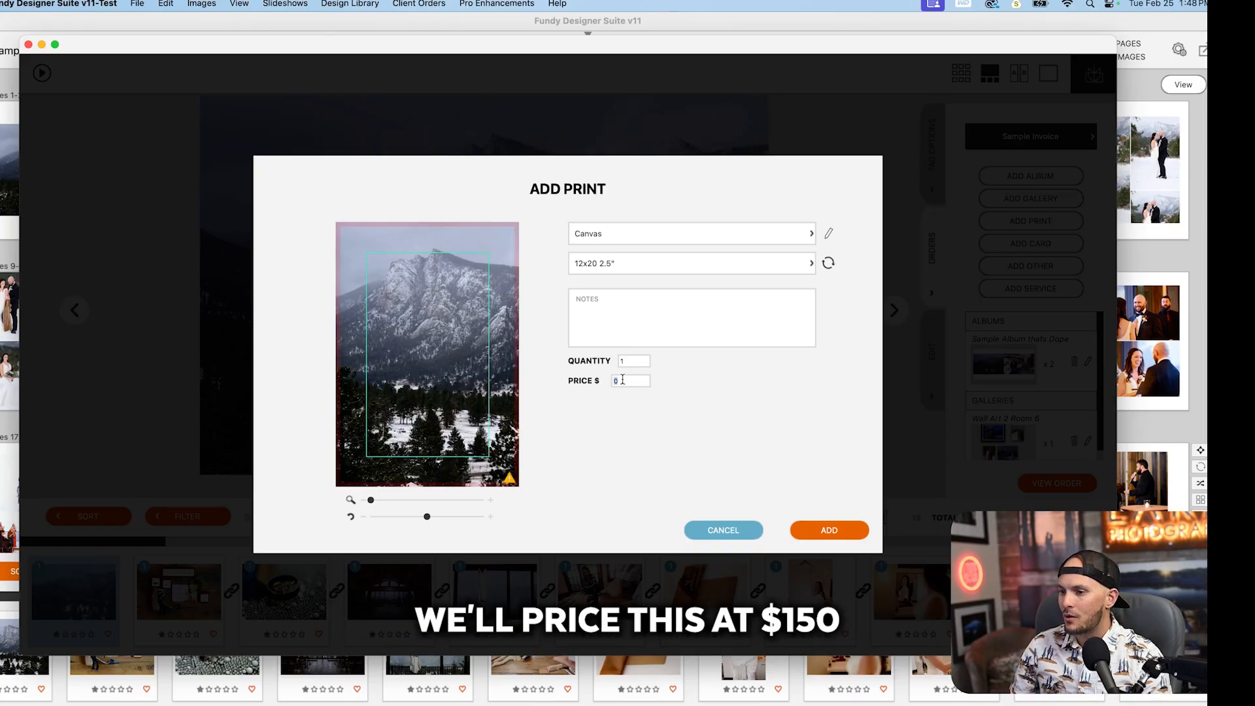
text(150)
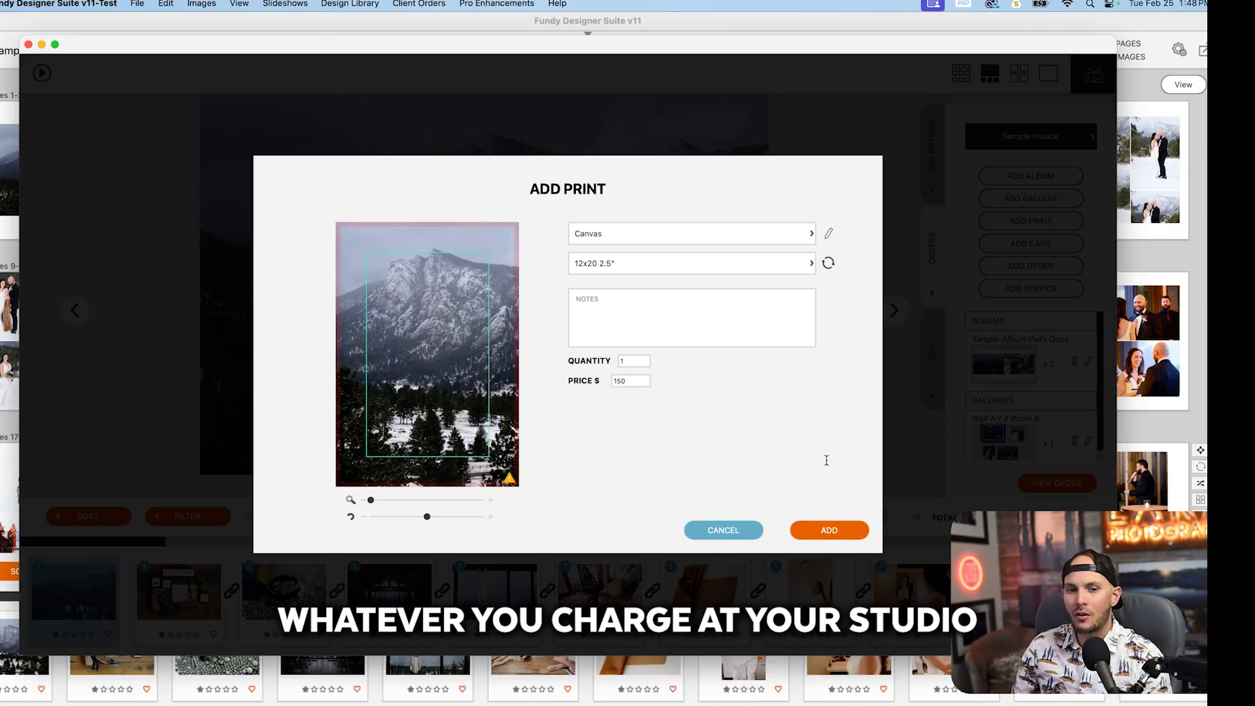
click(824, 532)
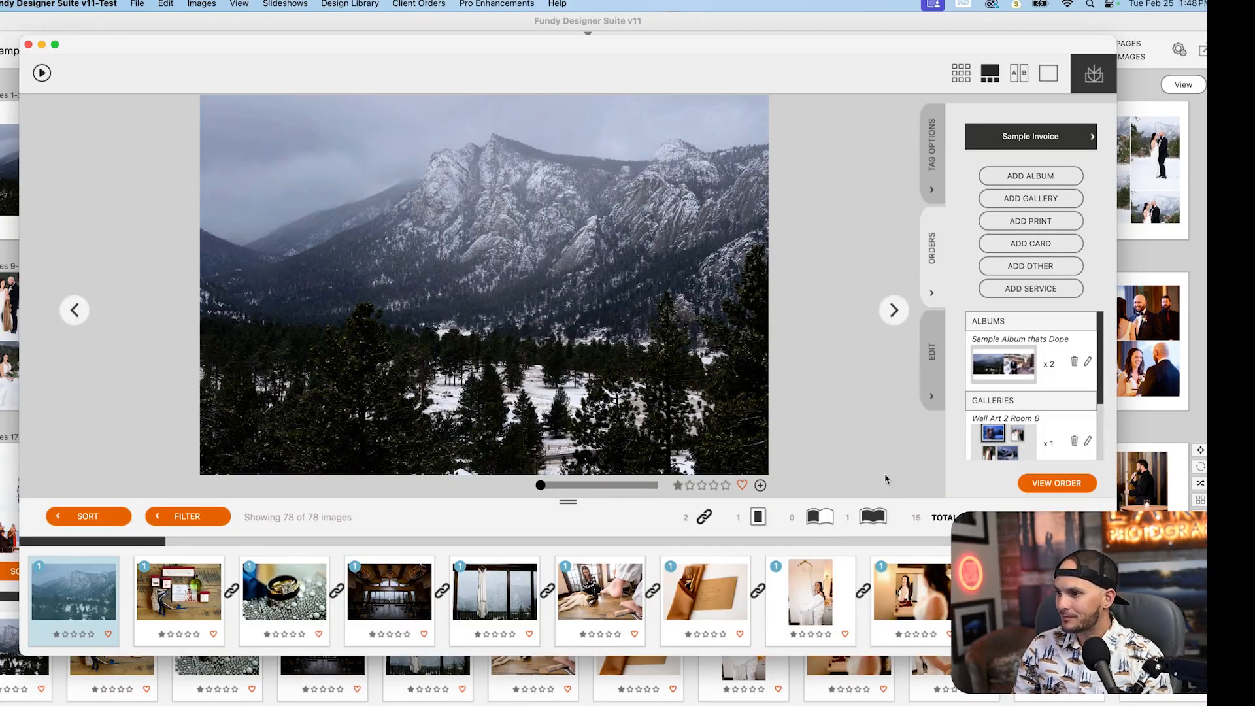
Step: Open the full order and review its albums, galleries, prints and totals
click(1034, 485)
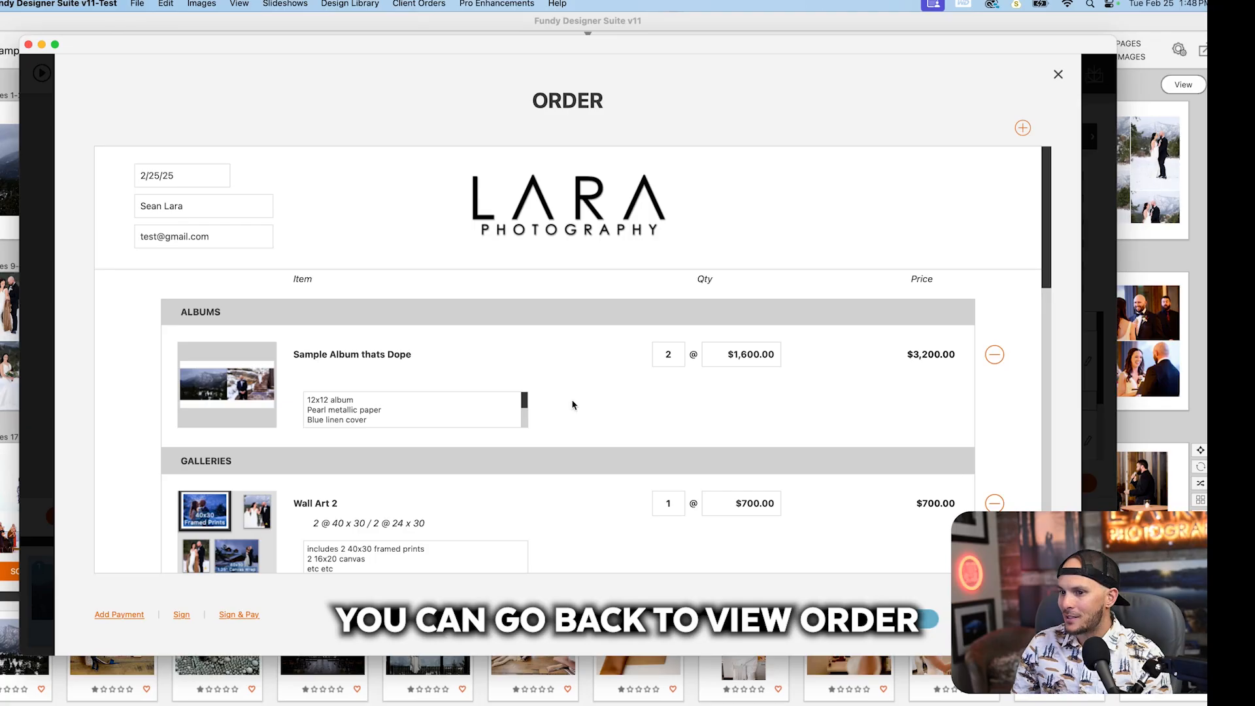
scroll(573, 404, down, 5)
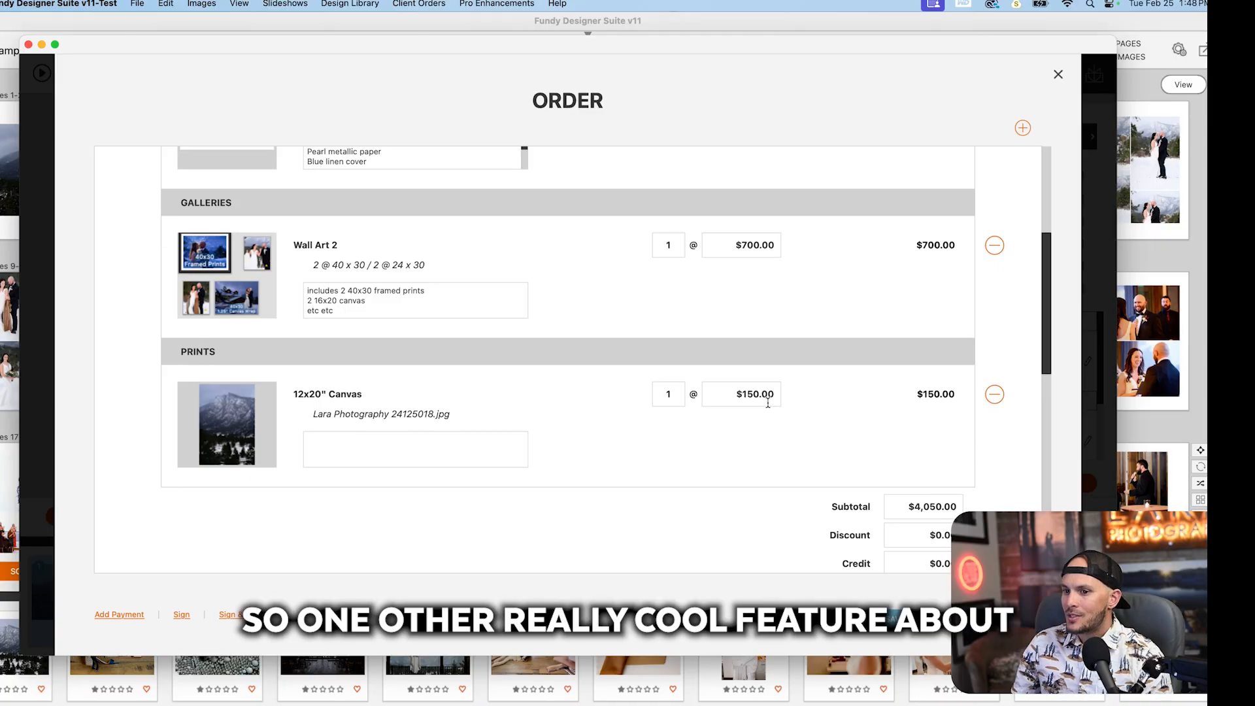
scroll(769, 407, down, 5)
scroll(766, 406, down, 3)
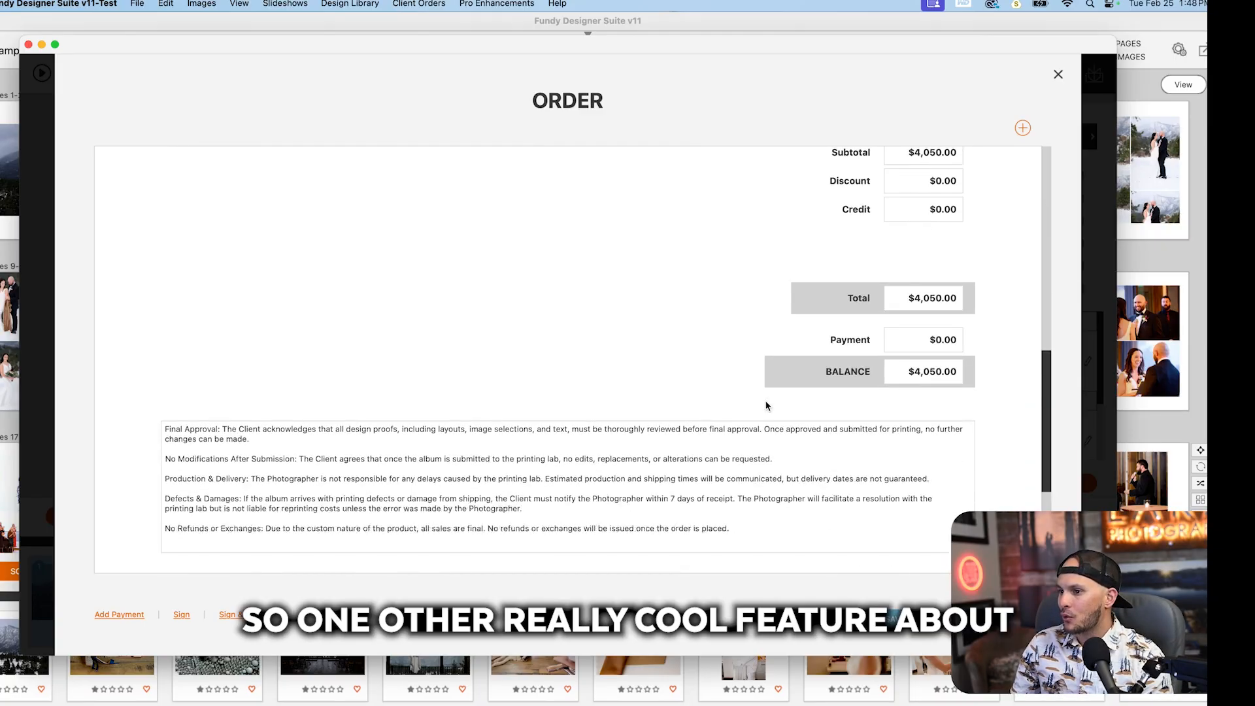
Step: Examine the agreement clauses and the client and photographer signature fields at the end of the order
drag(232, 353, 746, 456)
click(747, 459)
key(super+a)
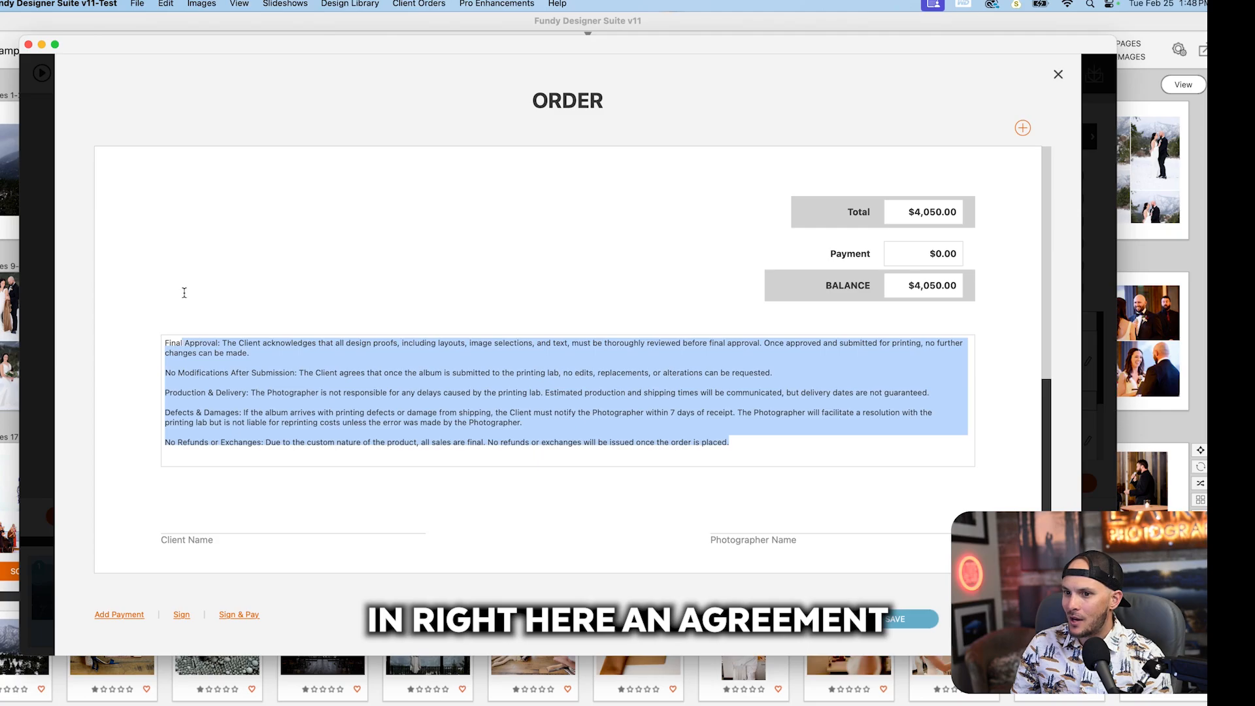
click(185, 334)
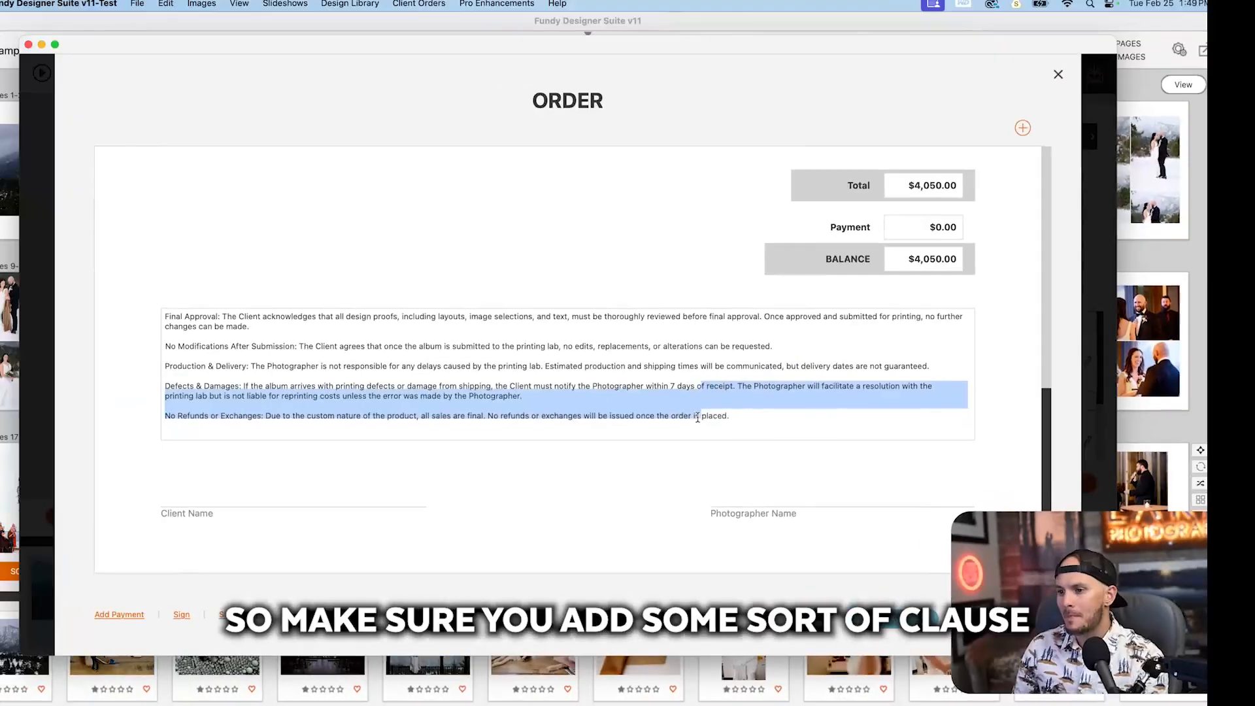
drag(701, 412, 583, 406)
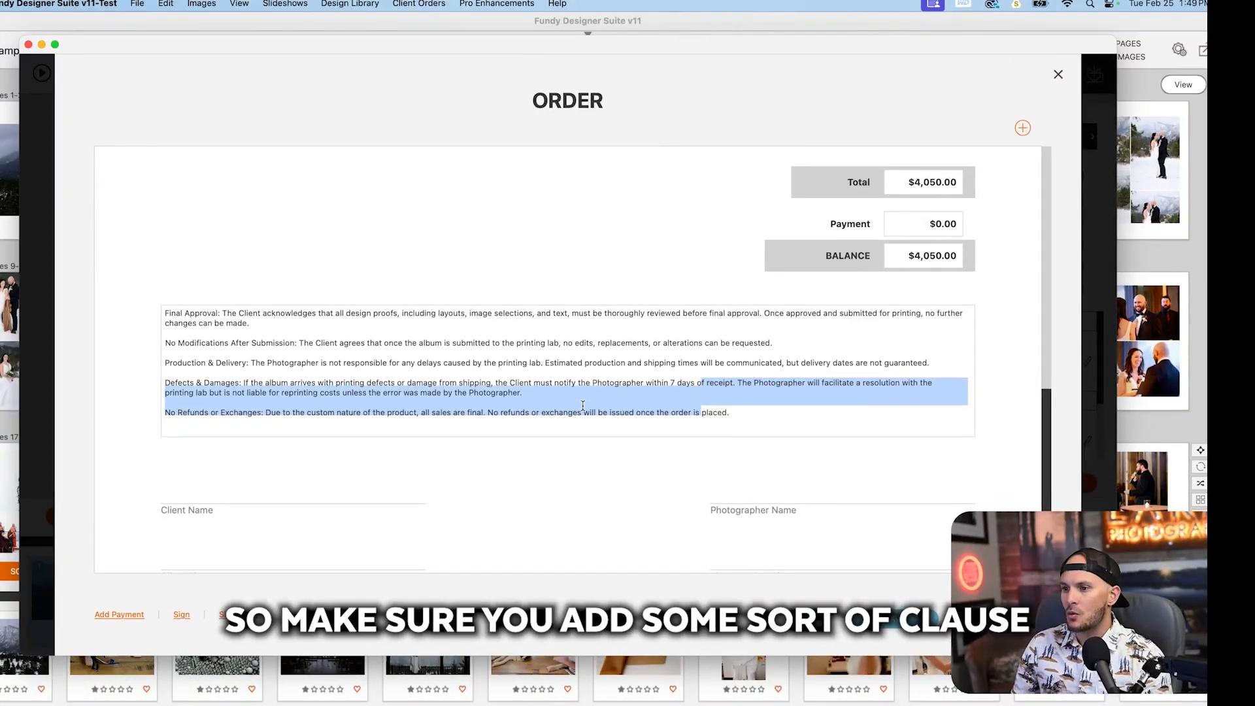
click(583, 406)
scroll(704, 415, down, 2)
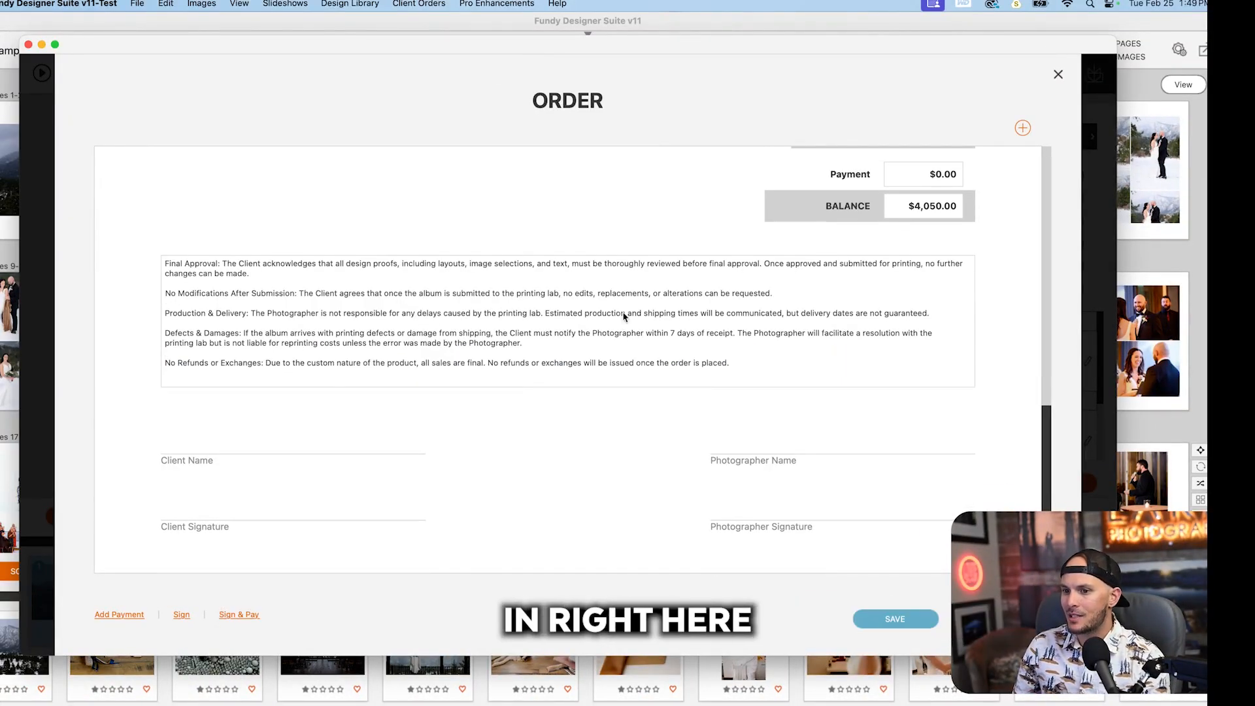
scroll(608, 317, down, 3)
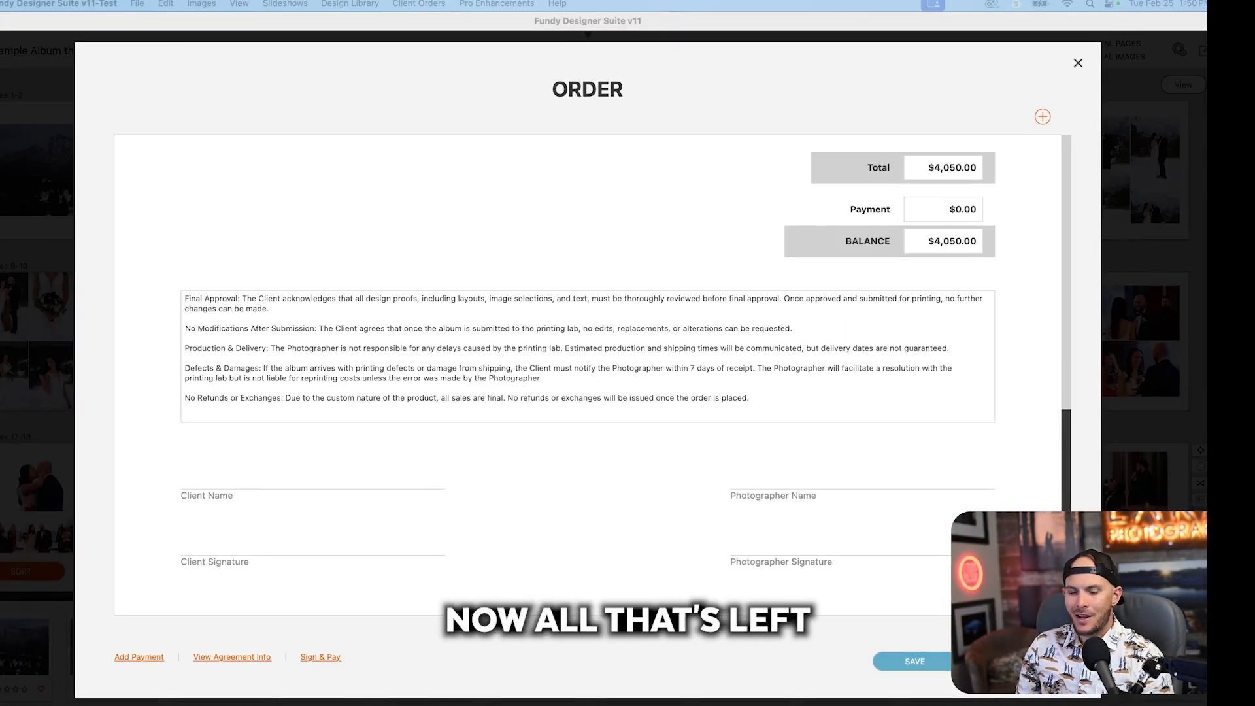
scroll(589, 366, down, 3)
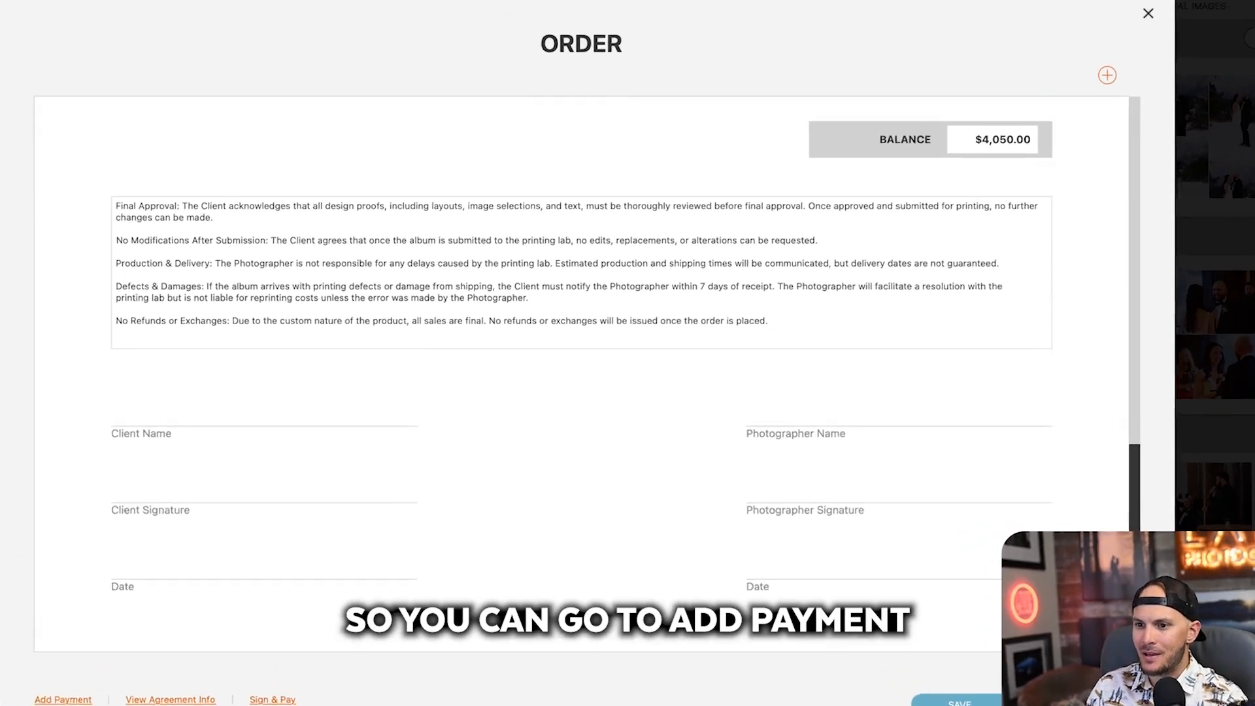
Step: Open the order's payment options, look at the credit card, online invoice and manual payment choices, and close them
click(140, 657)
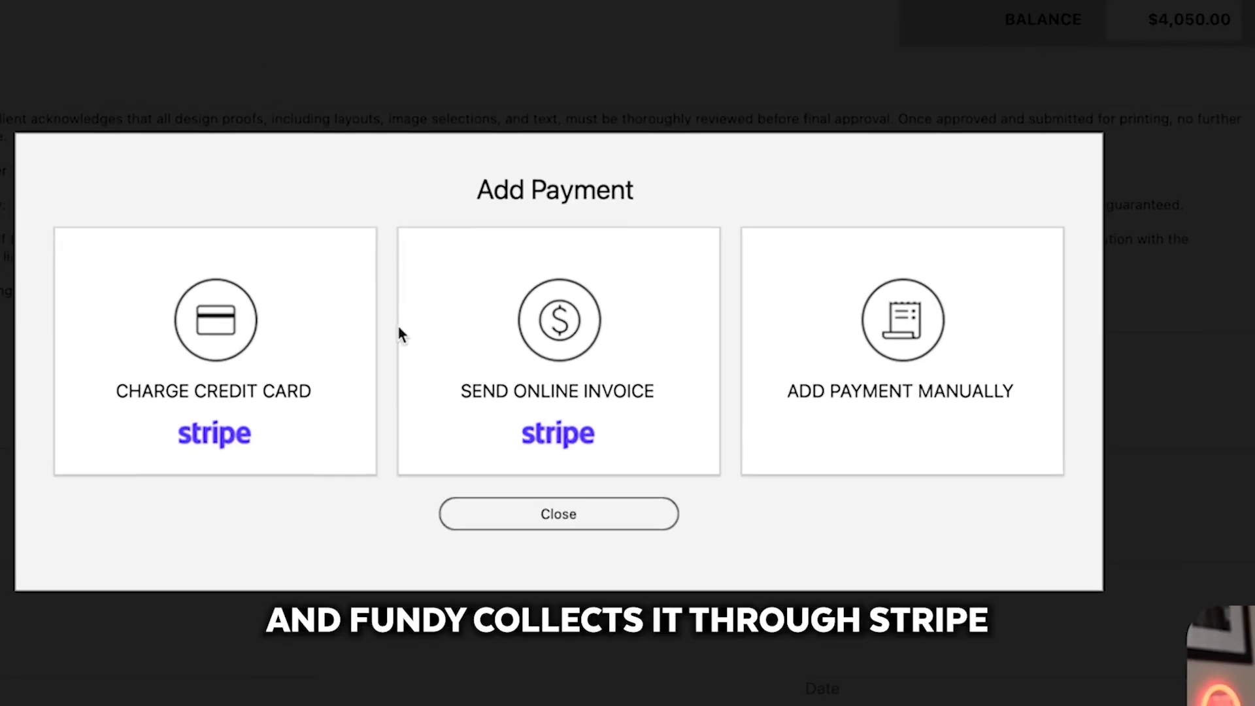
click(267, 395)
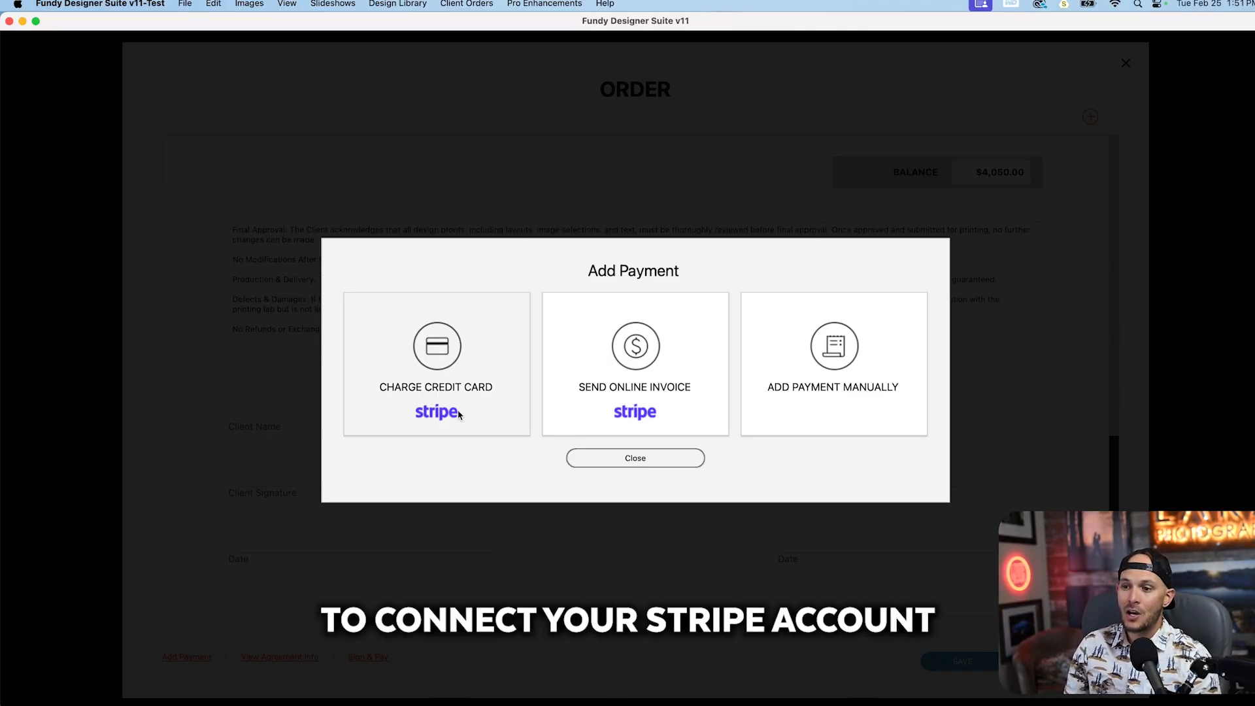
click(680, 458)
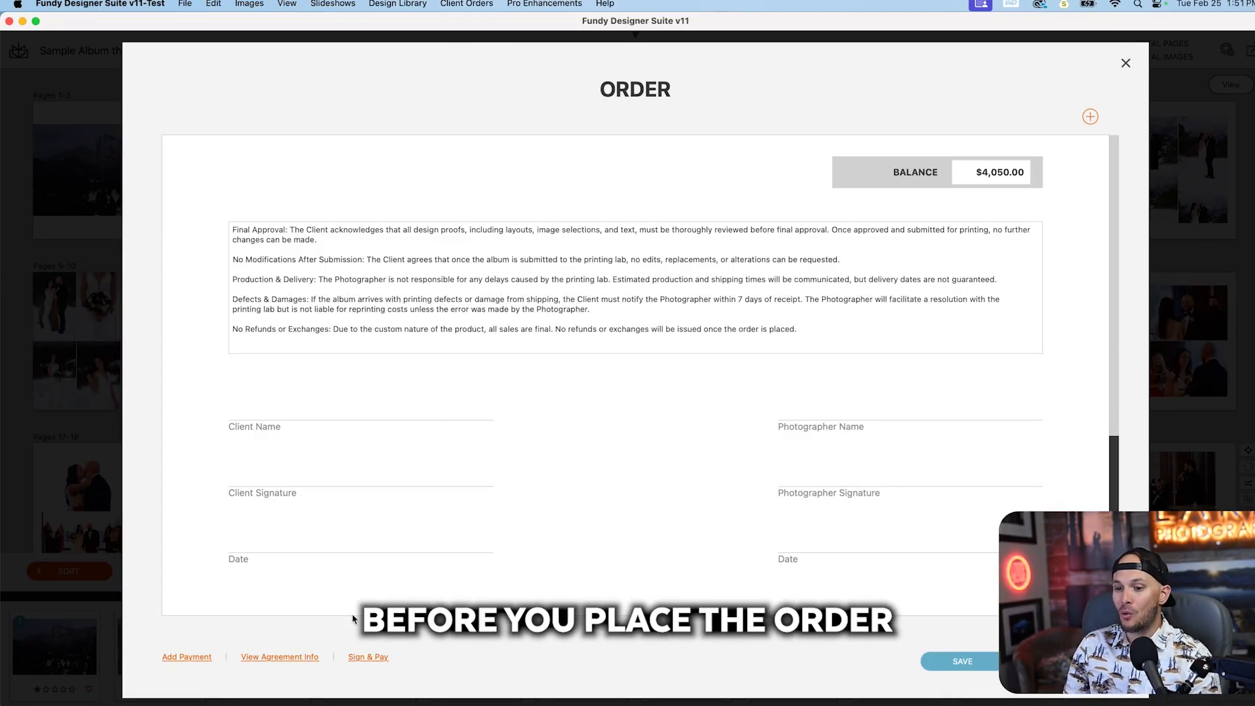
Step: Open the order's agreement page in Chrome and enlarge the browser window to fill the screen
click(293, 657)
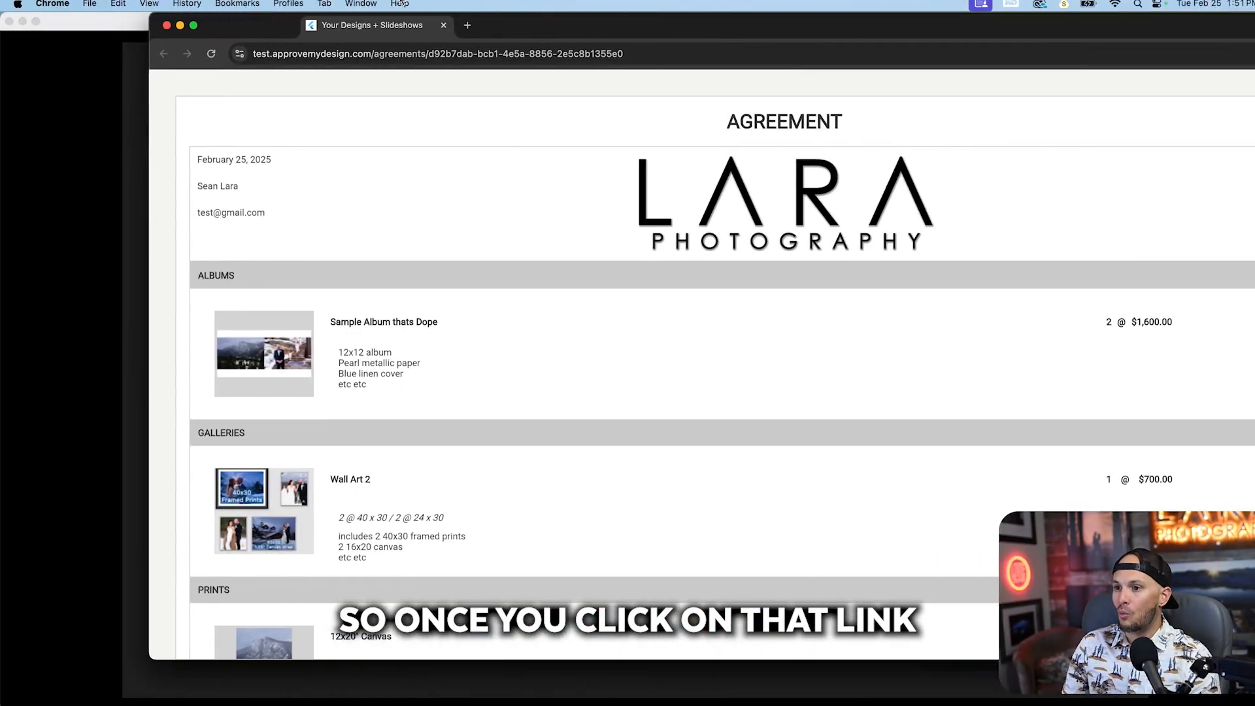
drag(402, 3, 350, 10)
double_click(538, 29)
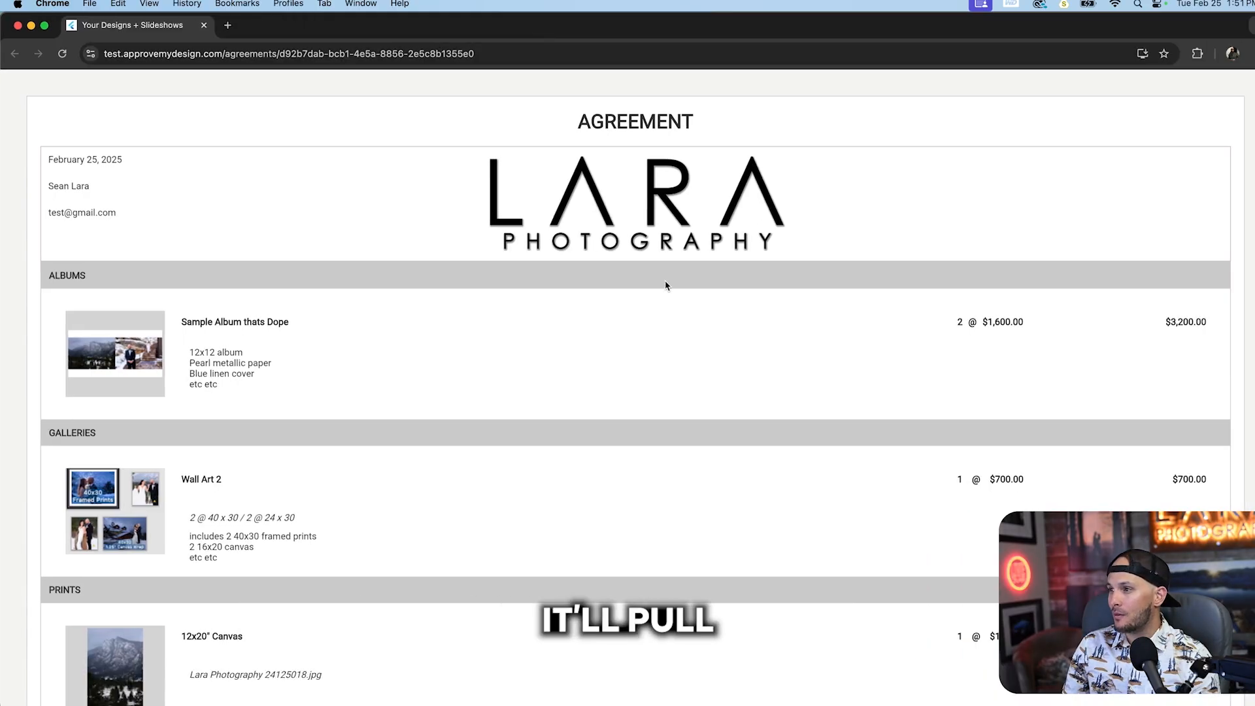
Step: Review the client agreement, accept its terms, enter "dopenastyyo" as a typed signature and submit the agreement
scroll(666, 286, down, 10)
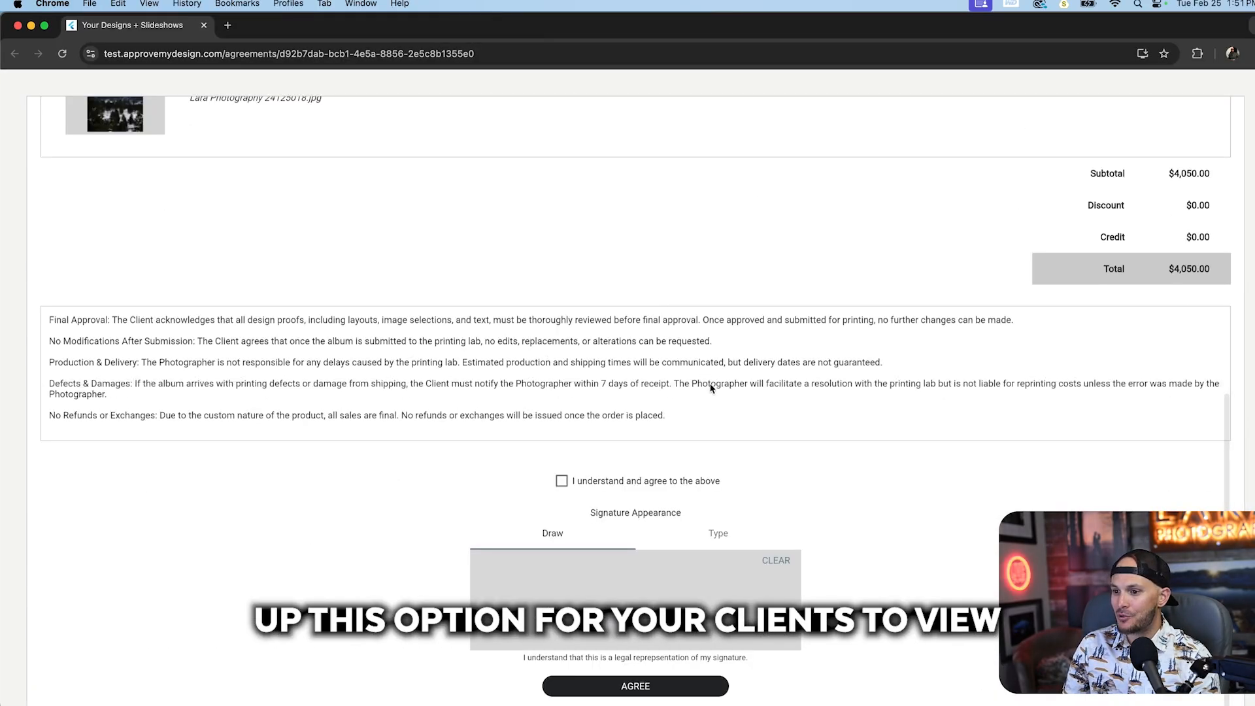
scroll(898, 501, up, 12)
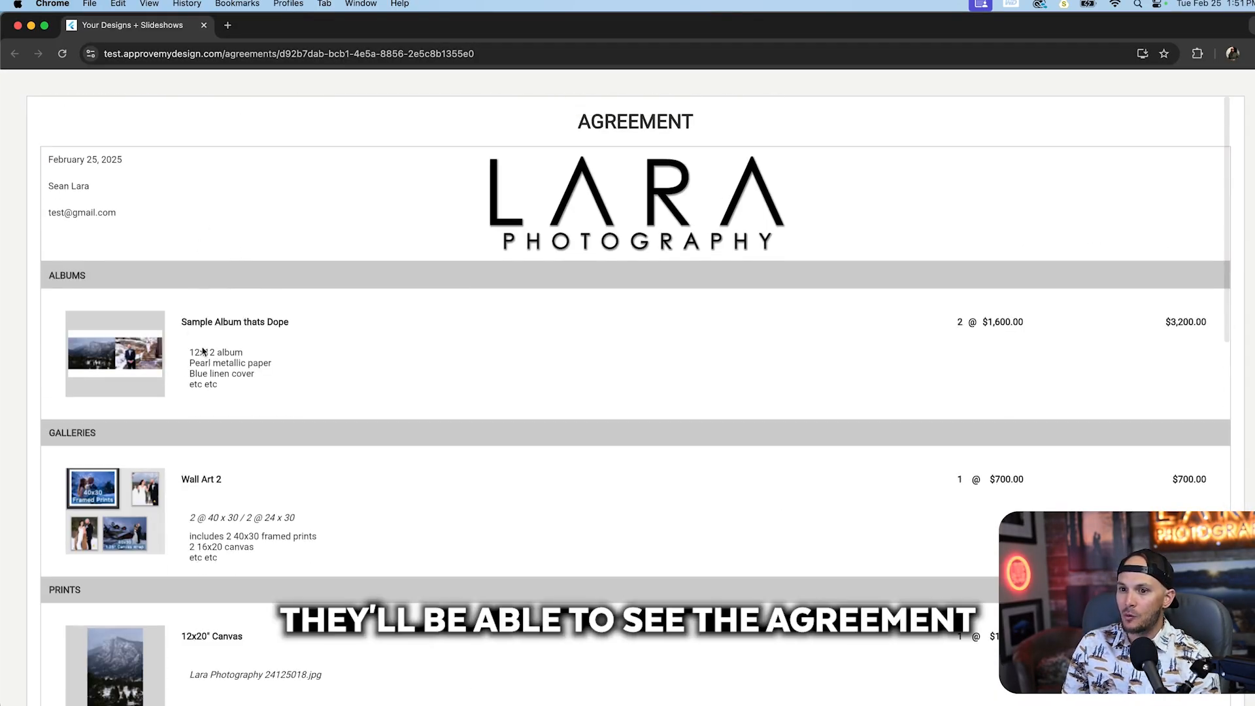
scroll(322, 392, down, 3)
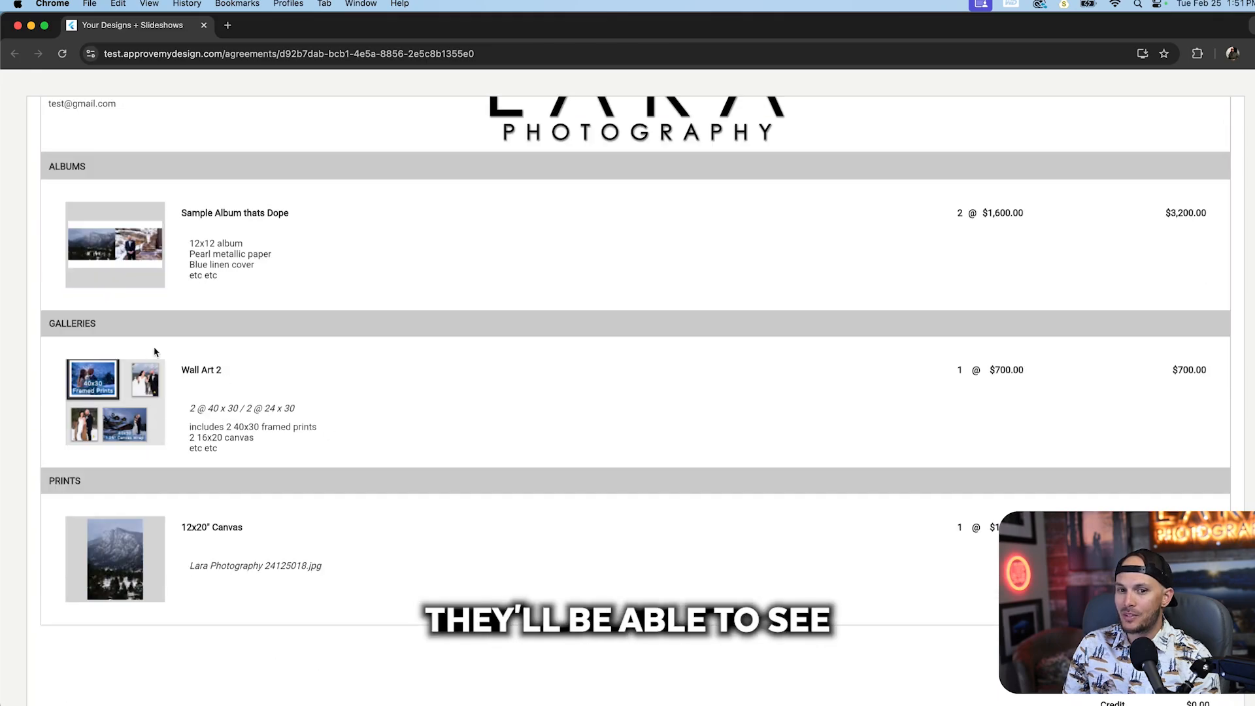
scroll(201, 390, down, 2)
scroll(222, 488, down, 10)
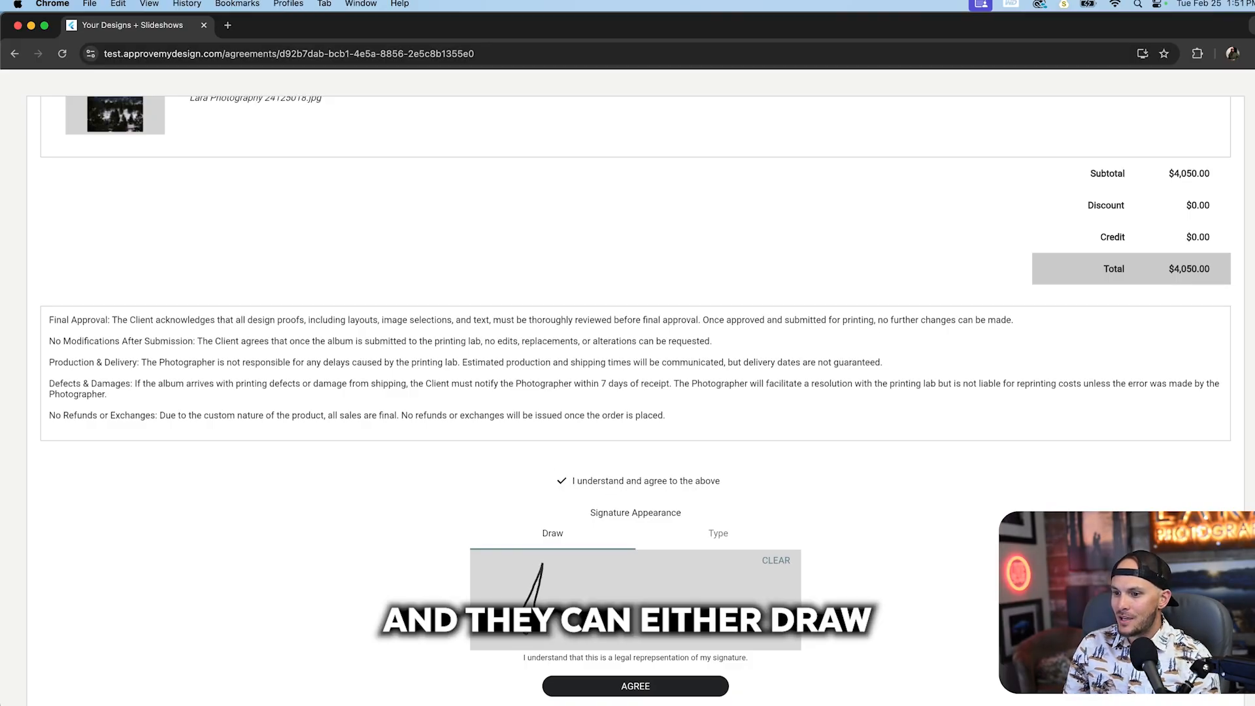
click(723, 533)
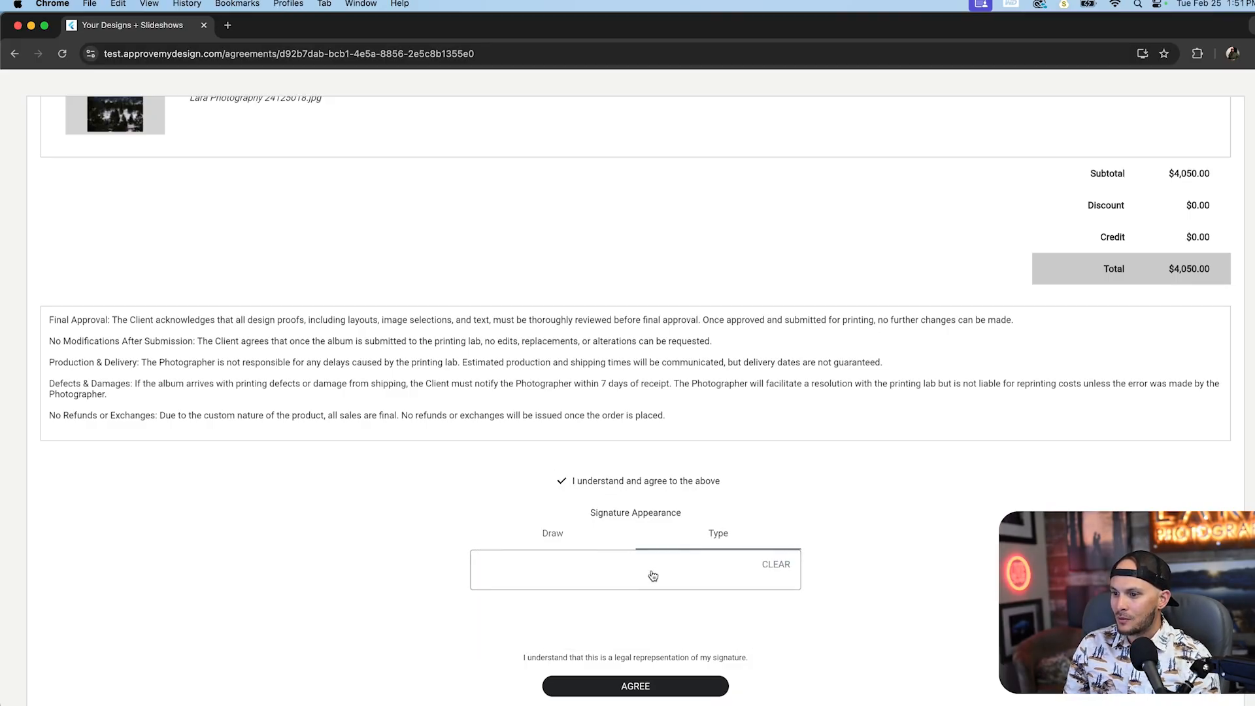
click(643, 572)
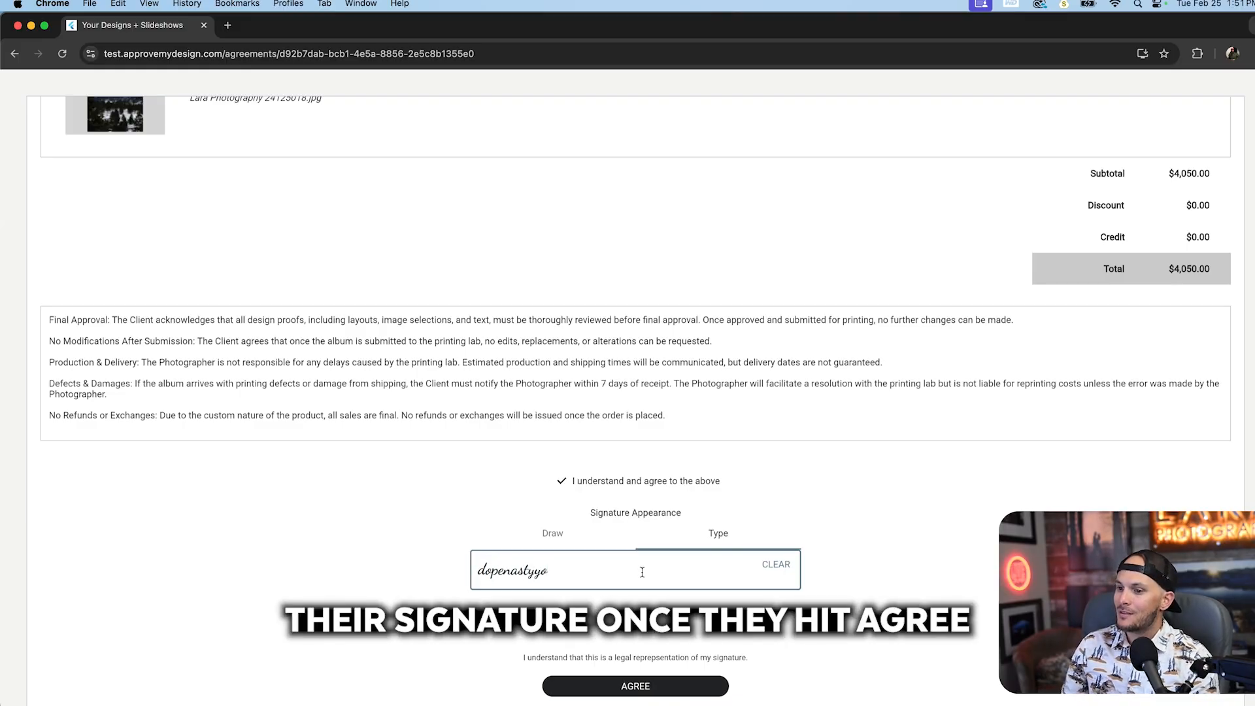
click(635, 687)
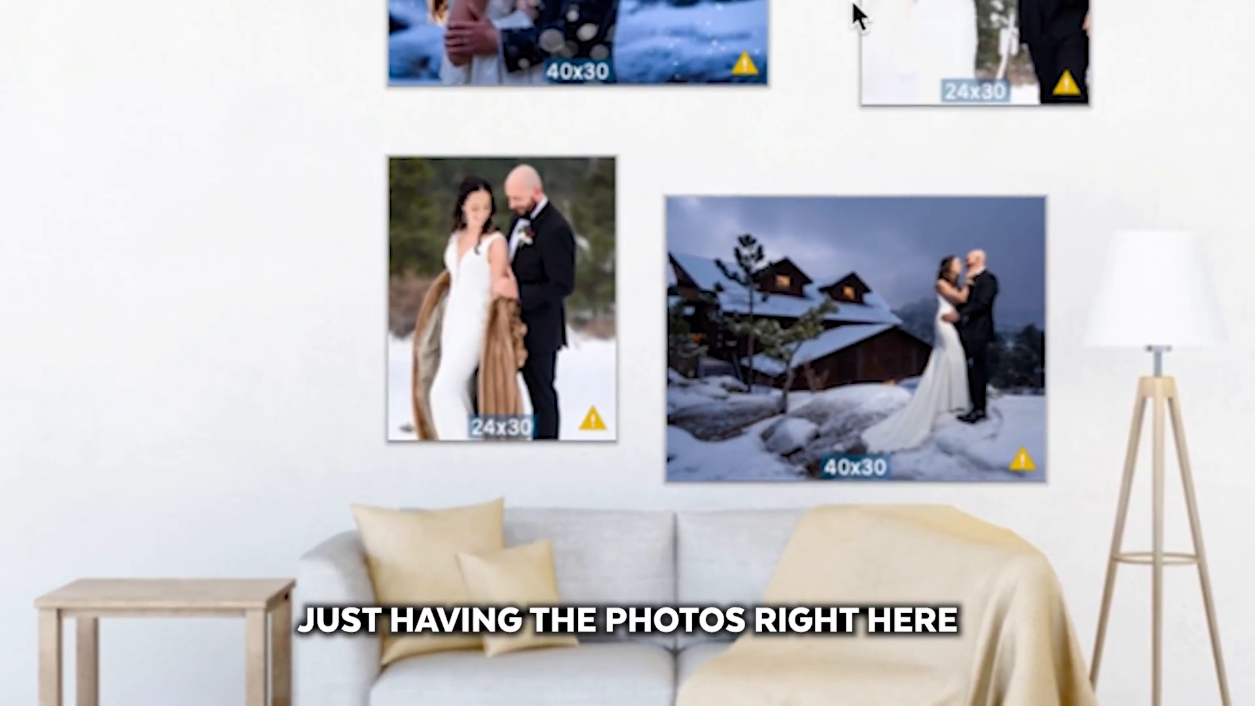
Step: In the Wall Art 2 gallery in Fundy Designer, try Framed Prints as the product type
click(578, 13)
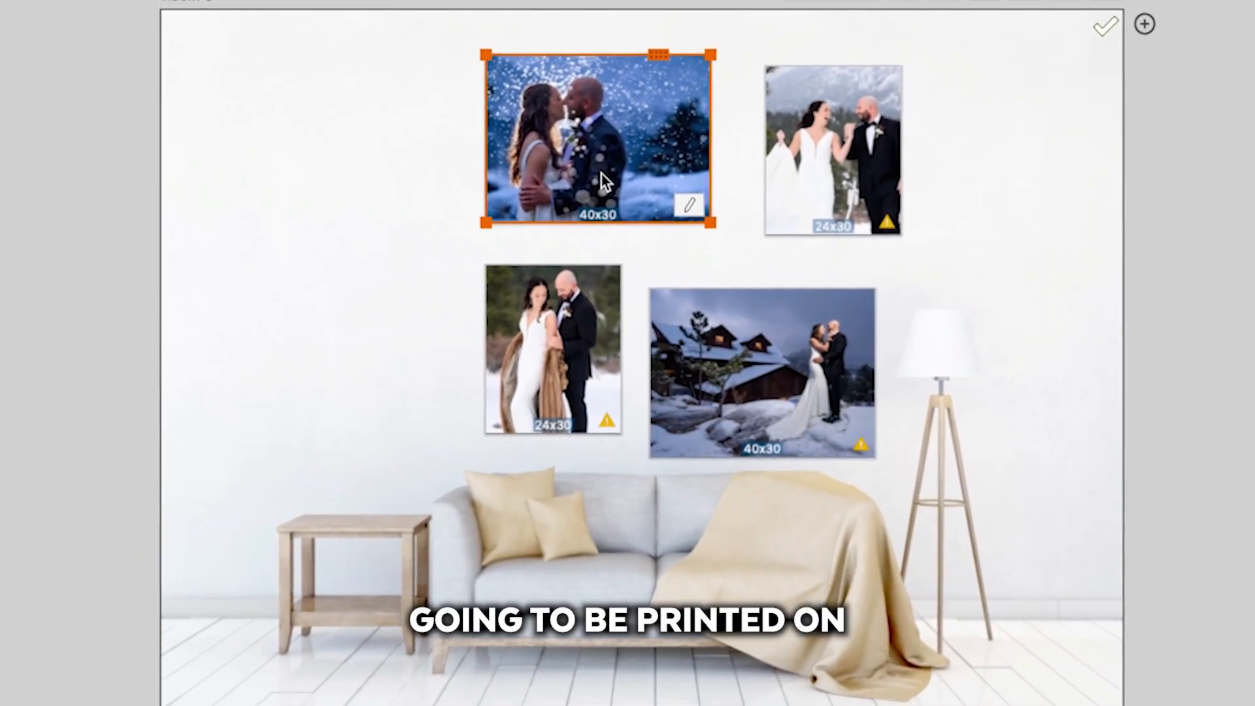
click(822, 474)
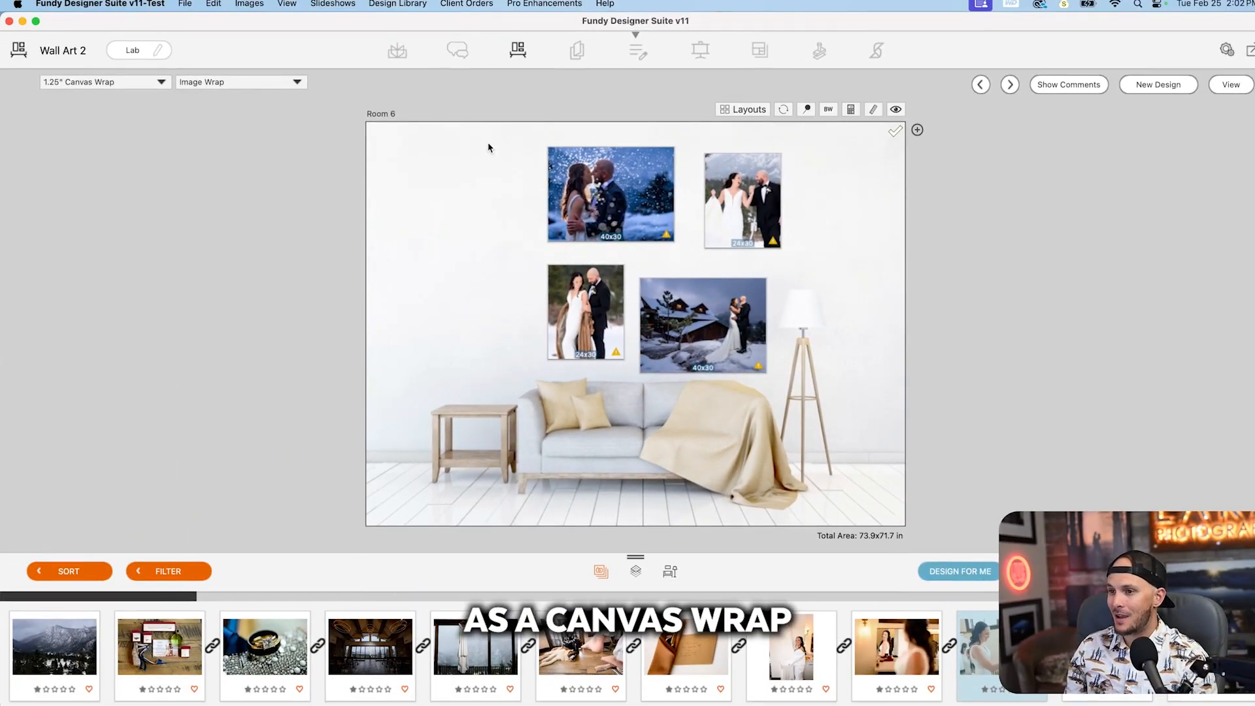
click(585, 163)
click(125, 82)
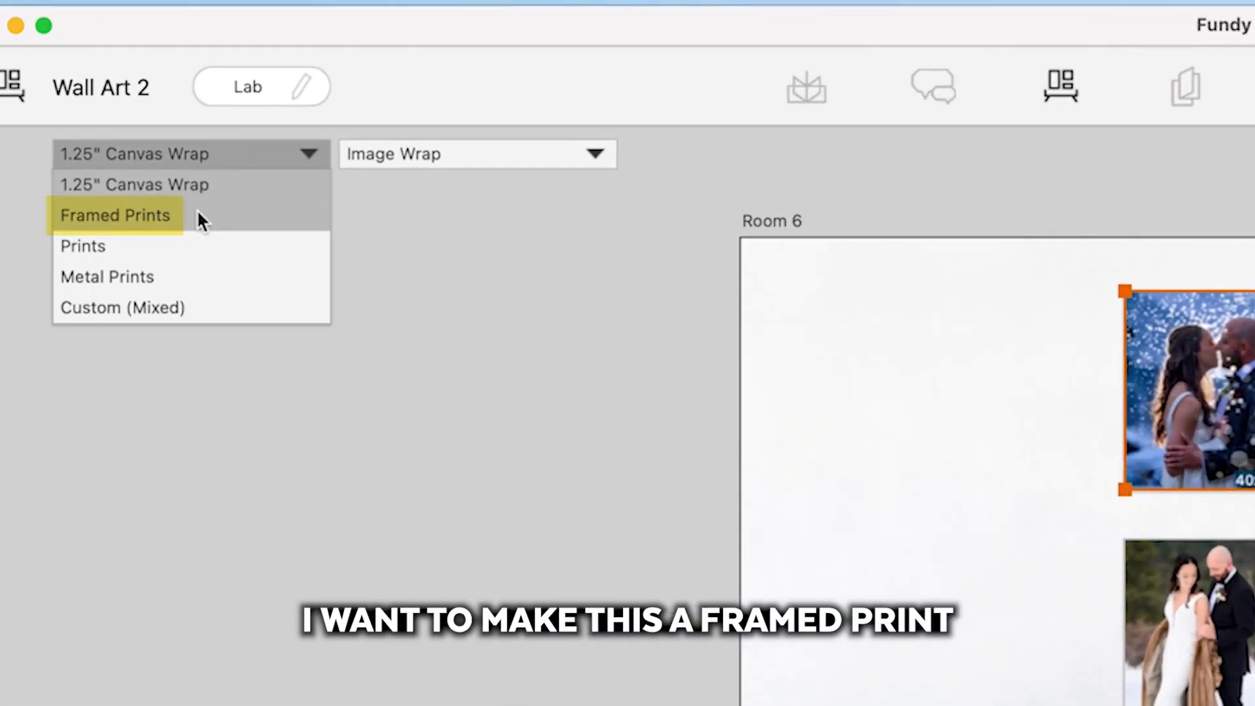
click(106, 111)
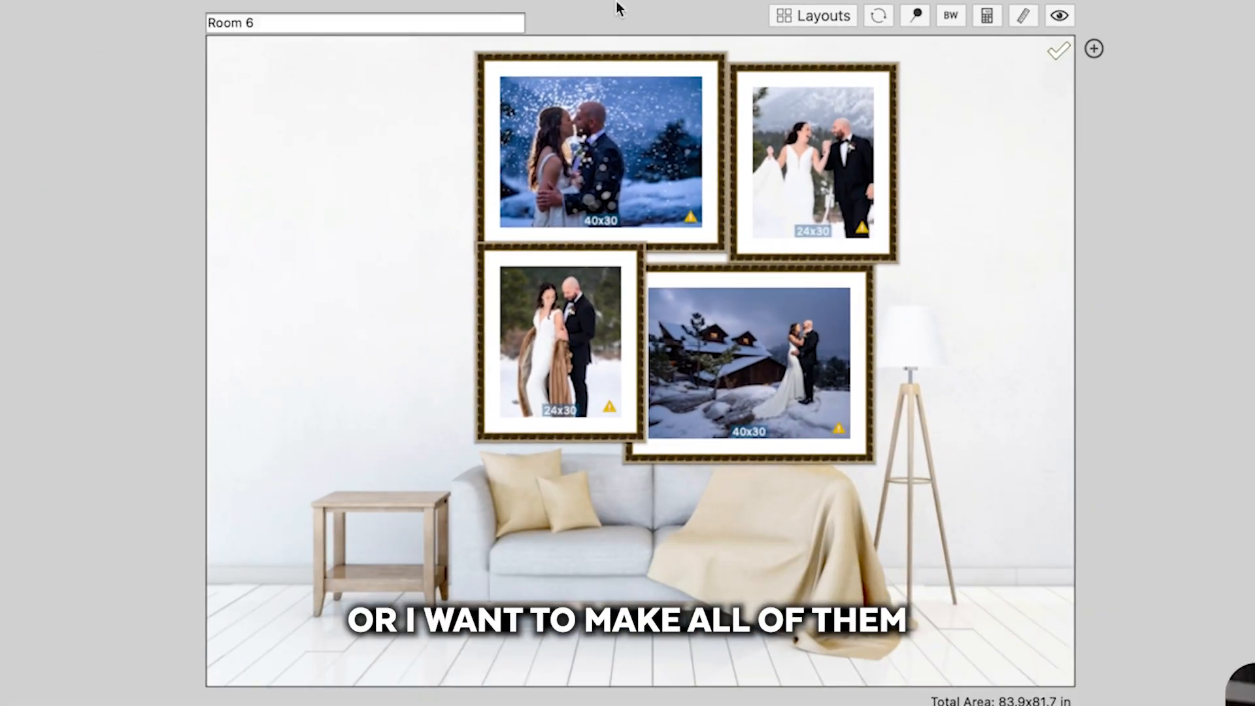
Step: Select all four wall pieces and return the gallery to 1.25" Canvas Wrap
drag(938, 145, 429, 442)
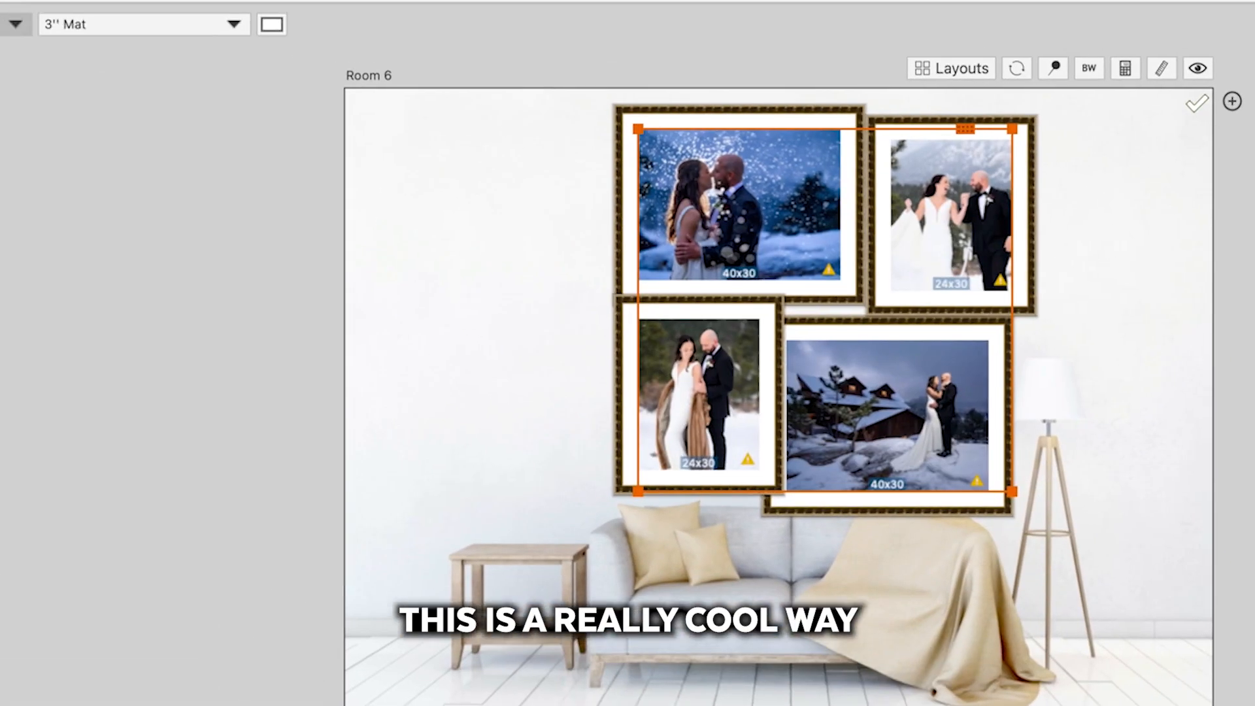
click(78, 97)
click(65, 121)
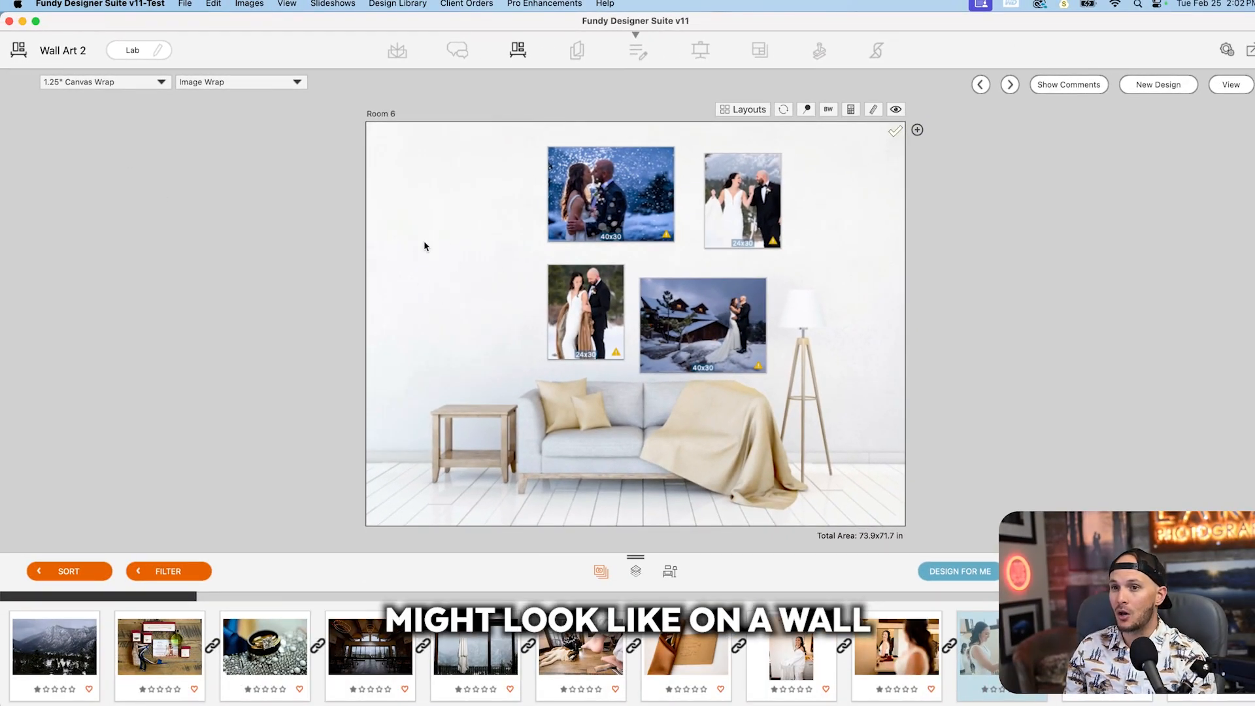
Step: Select all four wall pieces and set the gallery's product type to Custom (Mixed)
drag(517, 190, 760, 331)
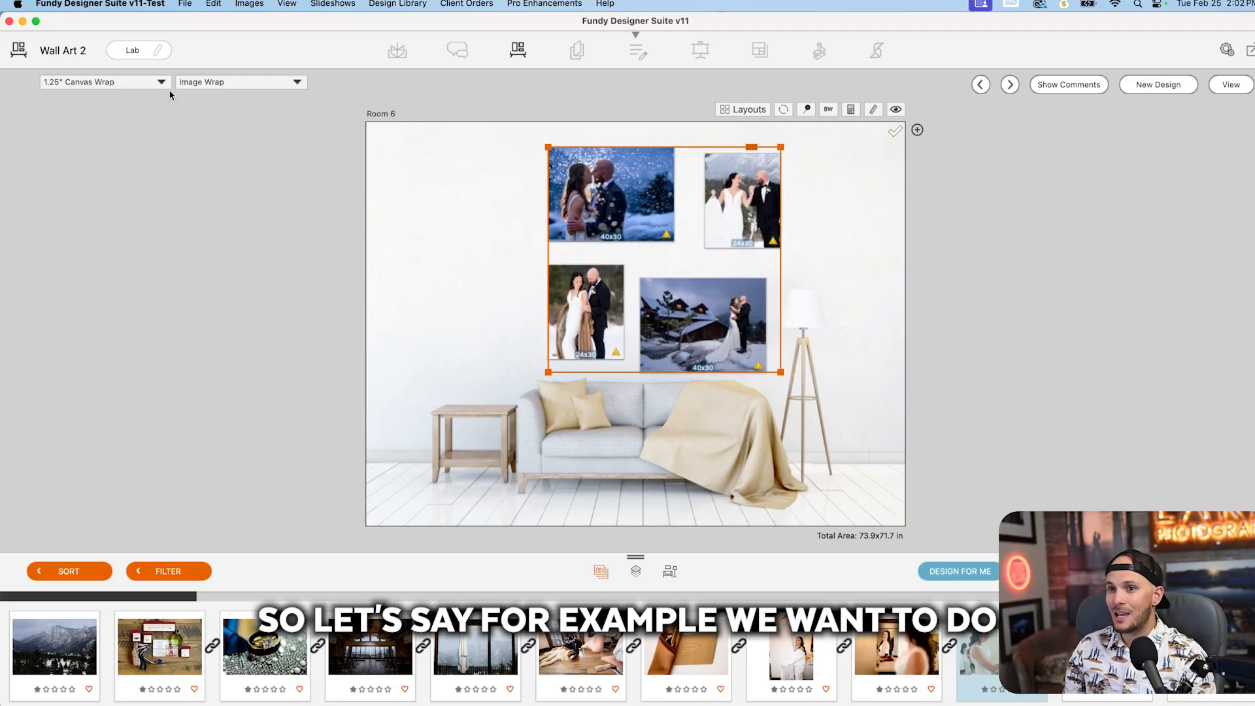
click(164, 83)
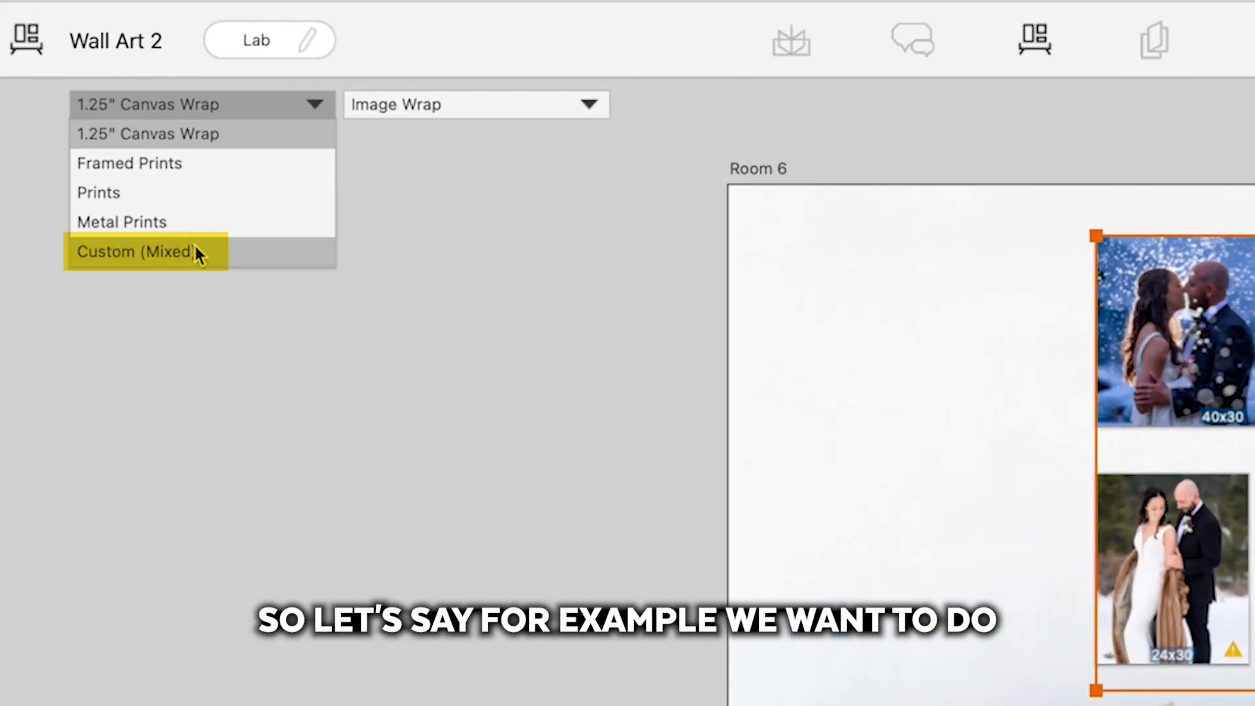
click(195, 248)
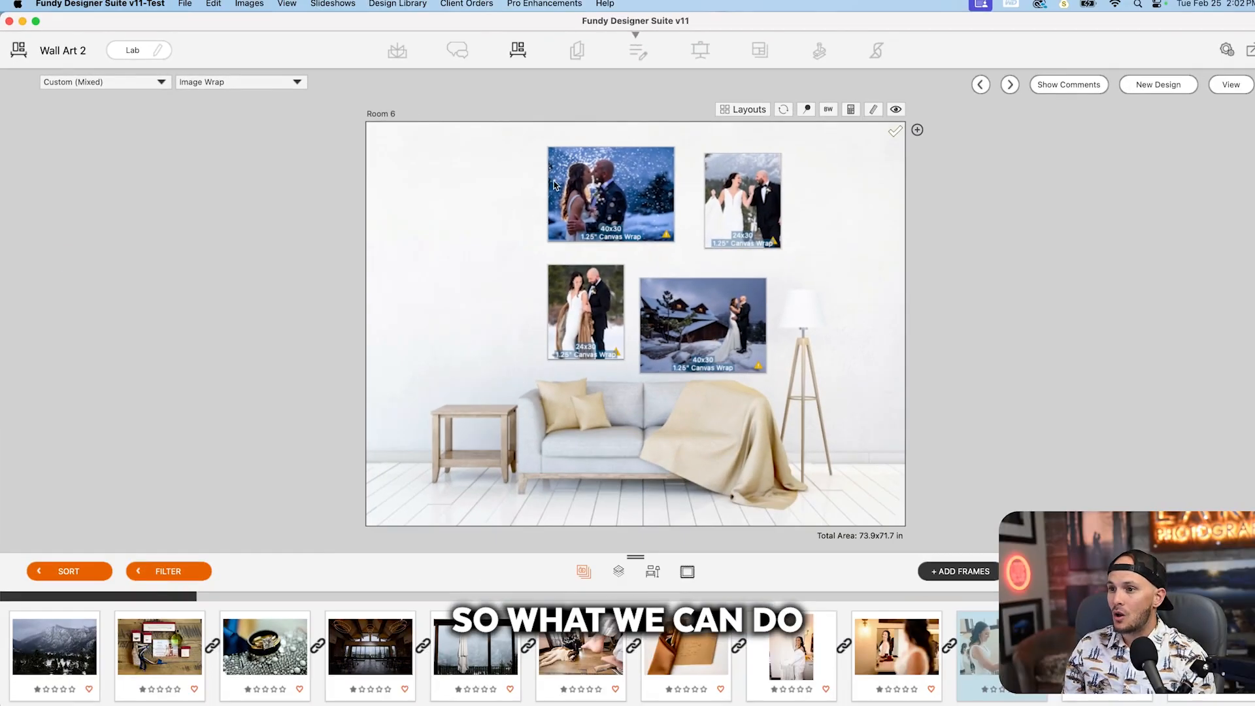
Step: Change only the 40x30 photo of the couple in falling snow to Framed Prints, and deselect it
click(554, 185)
click(104, 81)
click(117, 119)
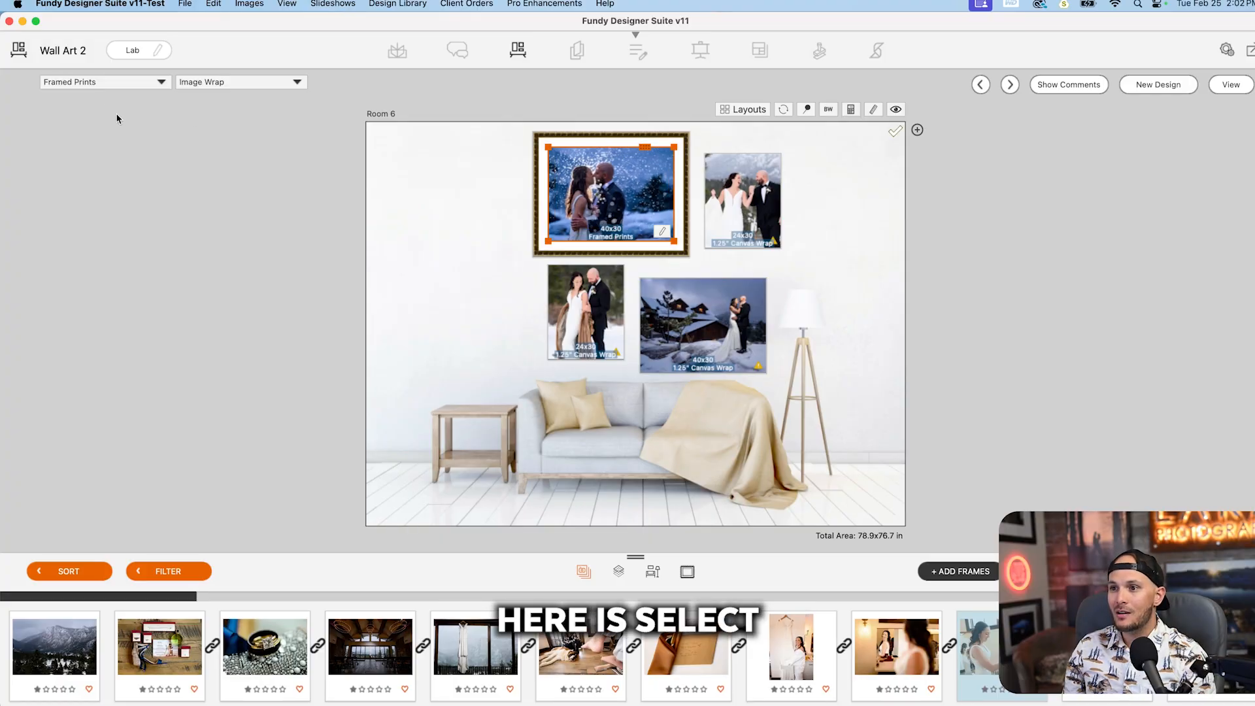
click(431, 169)
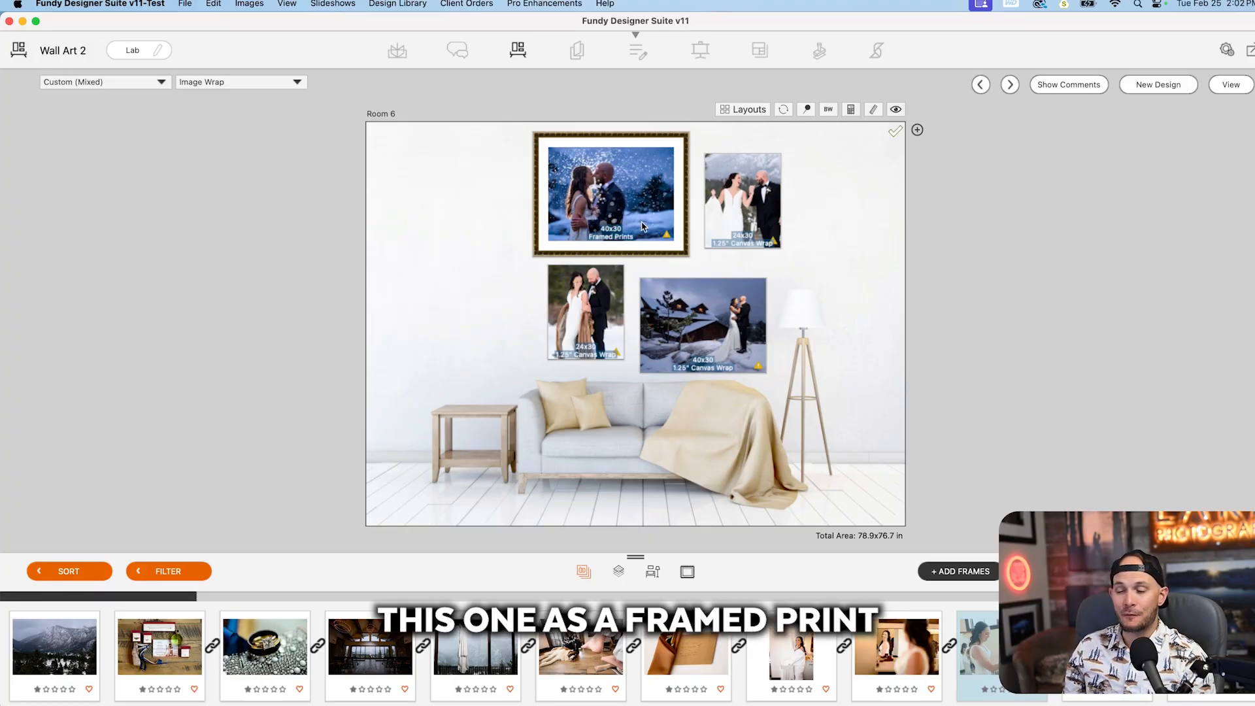
Step: Browse the frame styles, try Gold Black 1'' and apply the Gold 3'' frame to the framed print
click(687, 572)
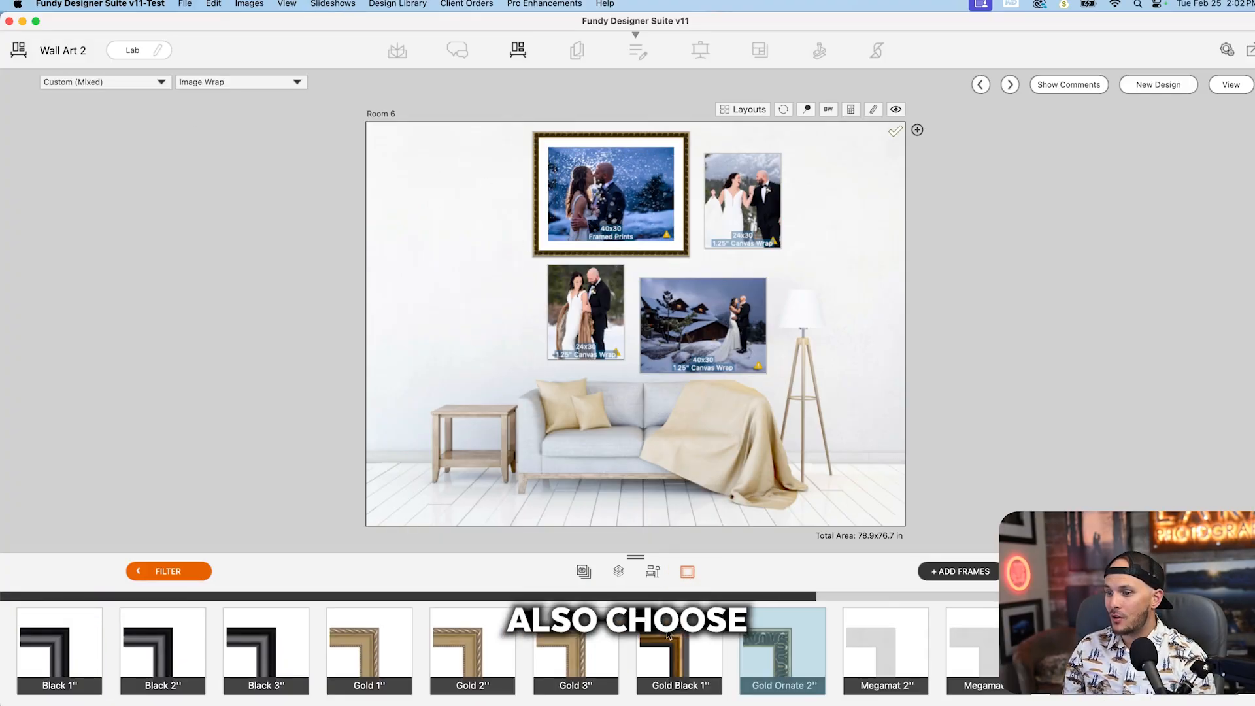
click(669, 636)
click(576, 644)
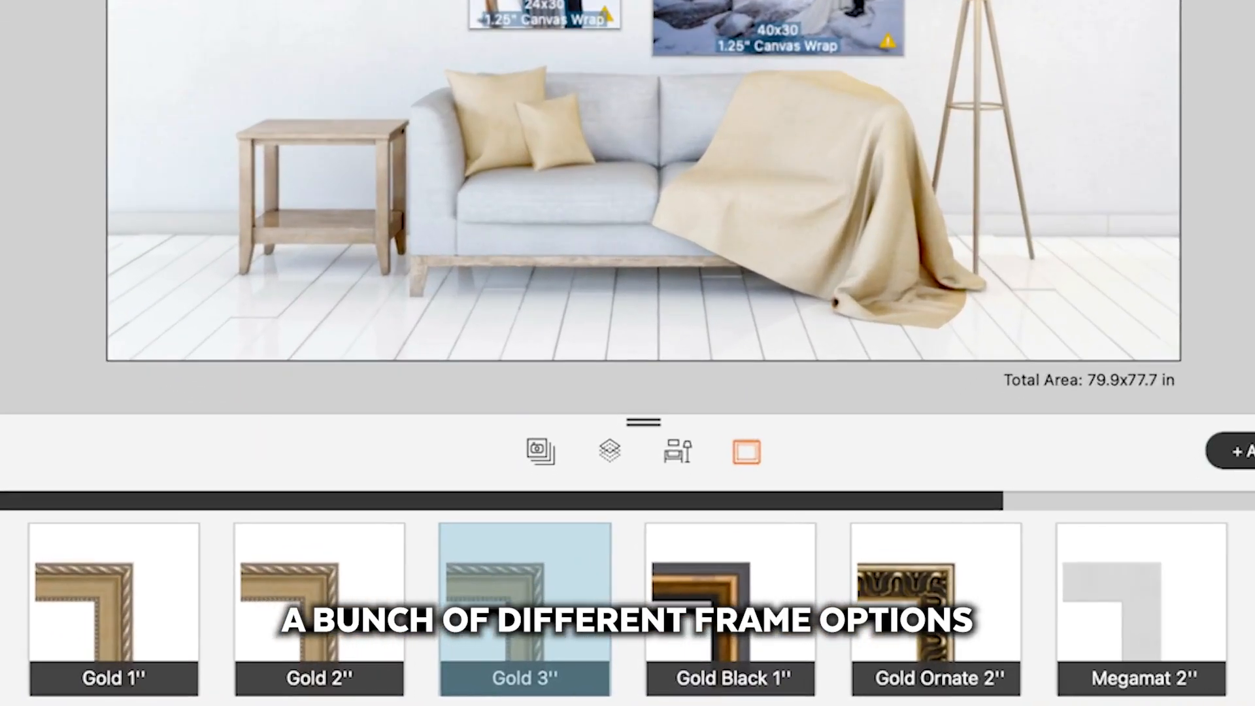